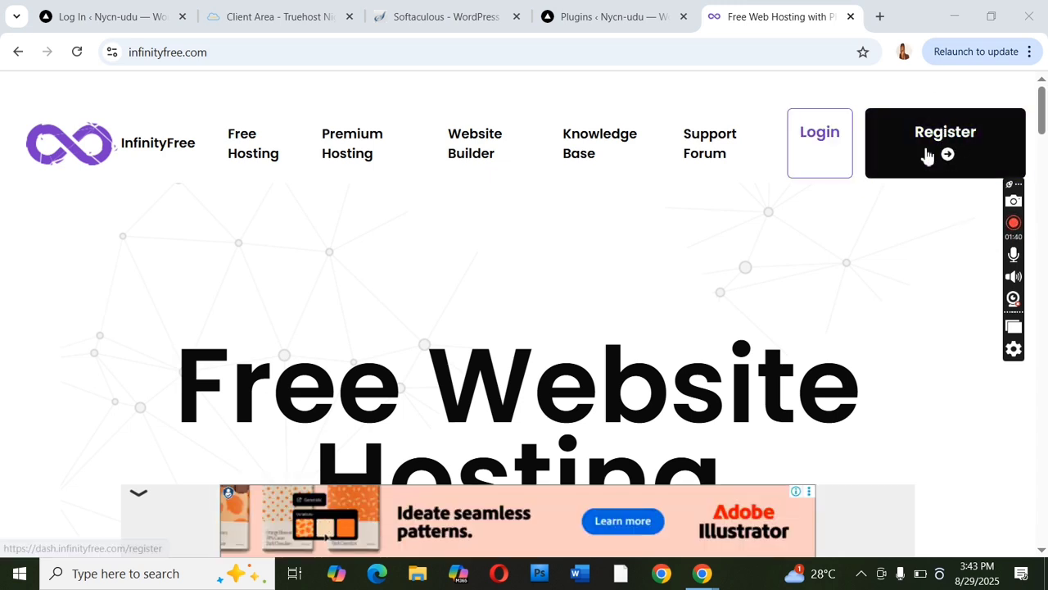
- Log in to the InfinityFree client area and start a new hosting account on the $0 plan
left_click(839, 159)
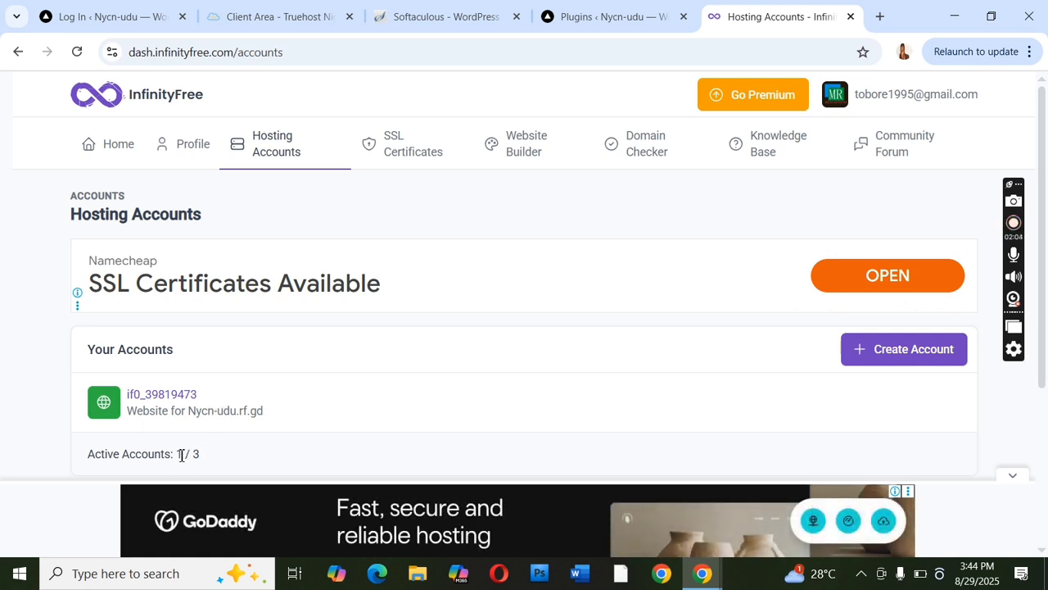
left_click(915, 366)
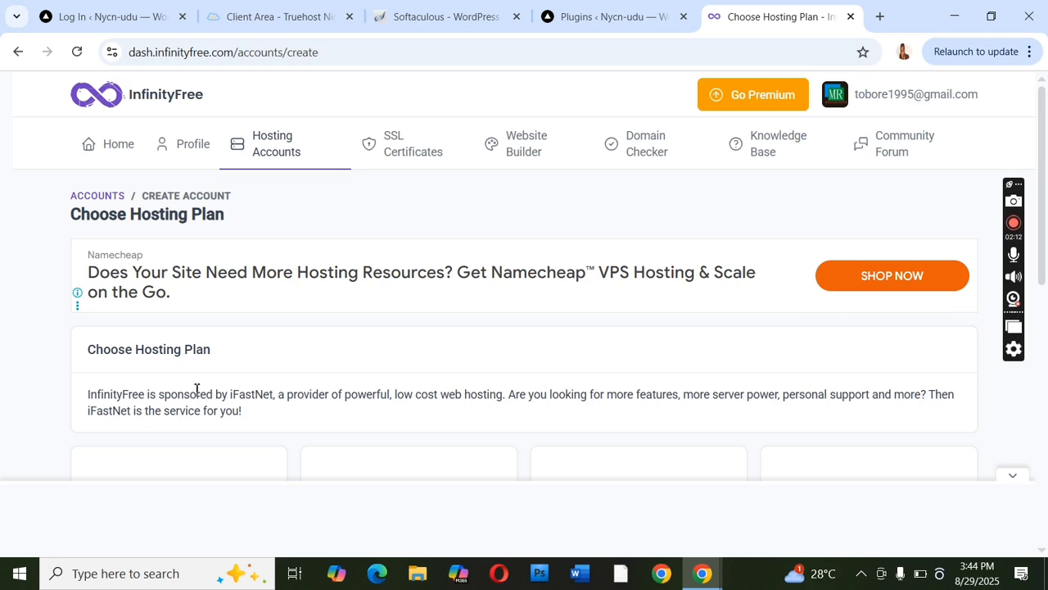
scroll(1047, 121, "down", 5)
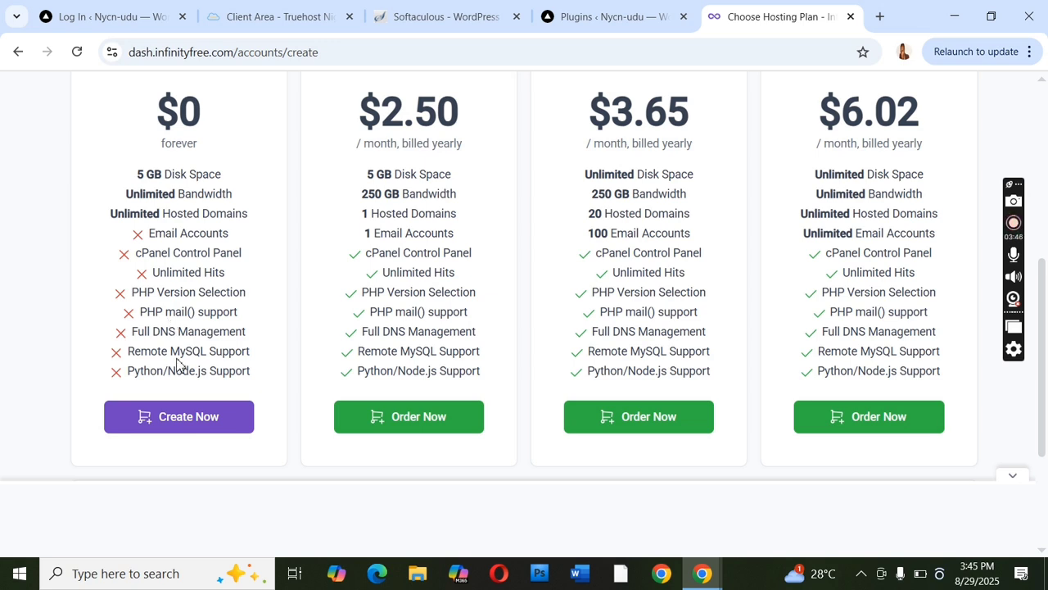
left_click(189, 414)
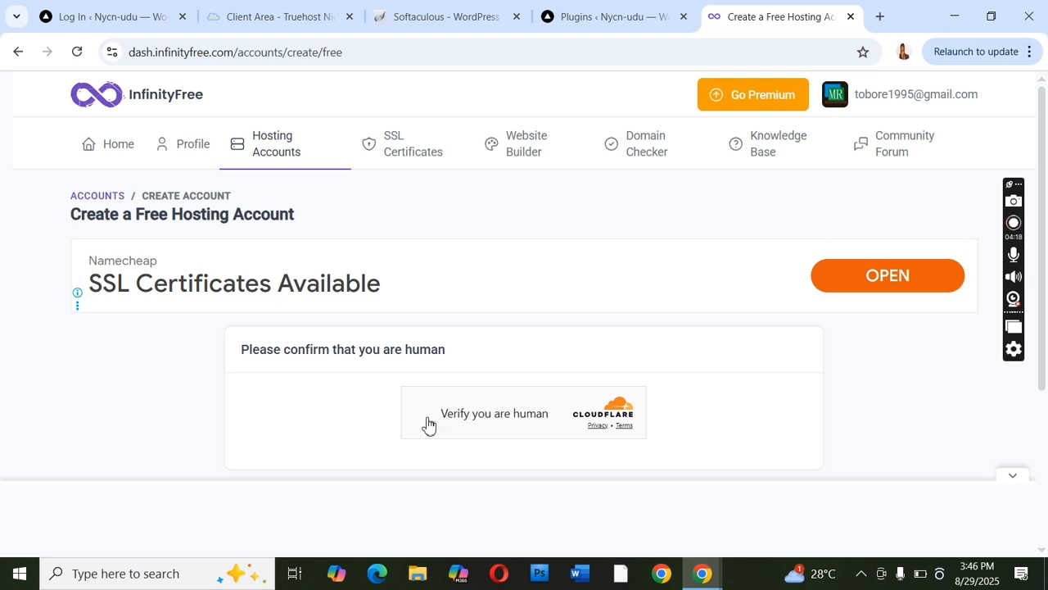
- Complete the human verification and choose rf.gd as the domain extension for the new account
left_click(424, 416)
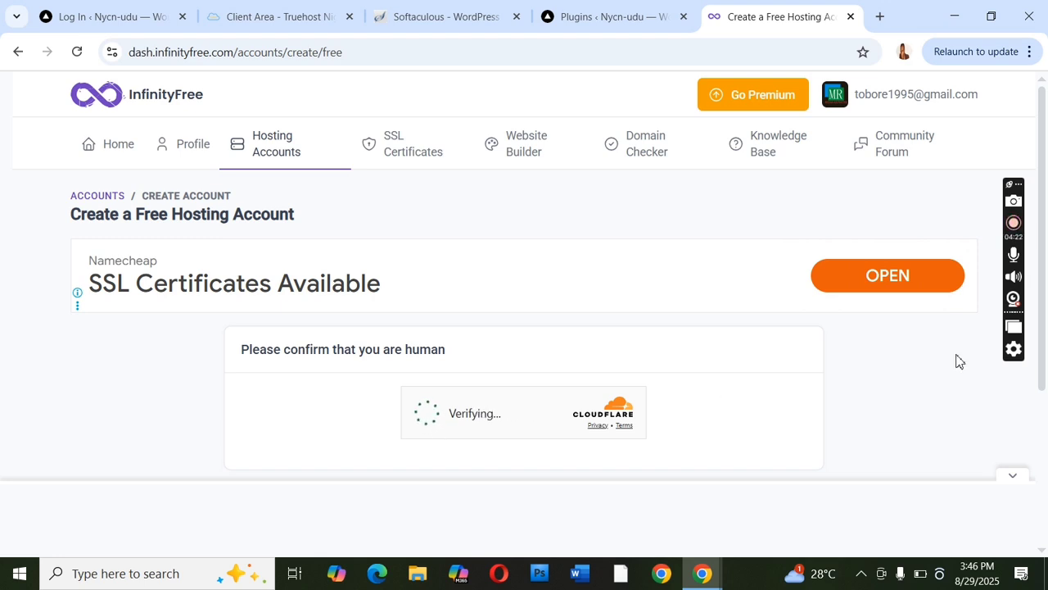
left_click_drag(1047, 297, 1047, 372)
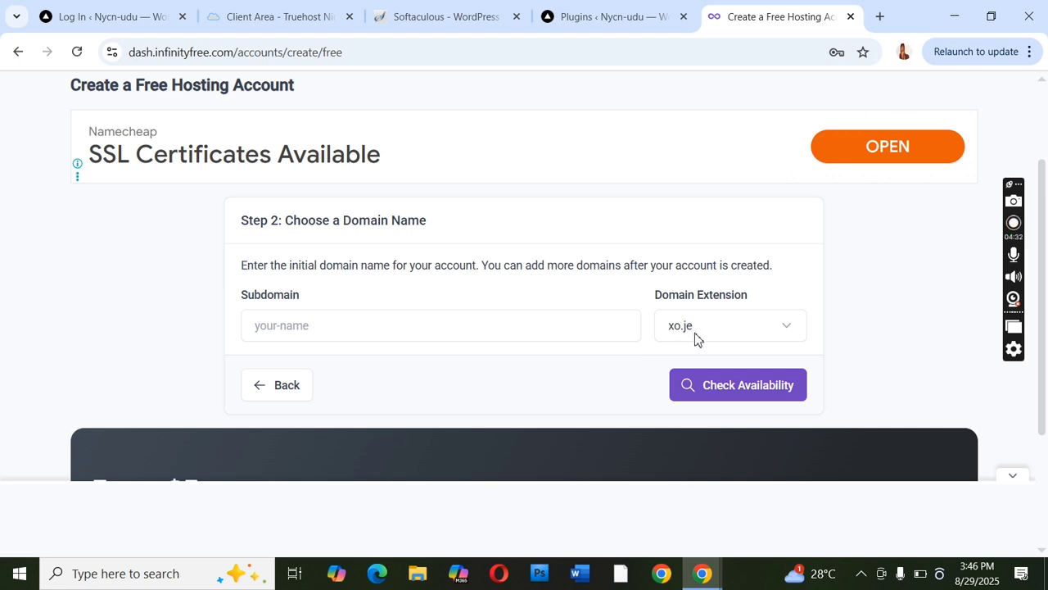
left_click(787, 330)
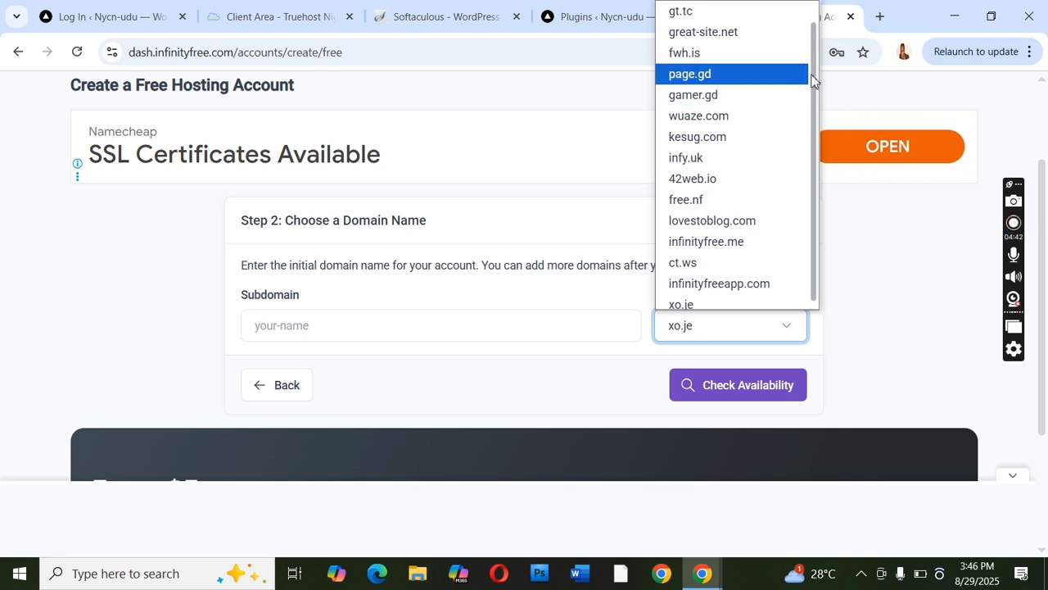
mouse_move(815, 75)
left_mouse_down()
mouse_move(813, 137)
mouse_move(810, 63)
left_mouse_up()
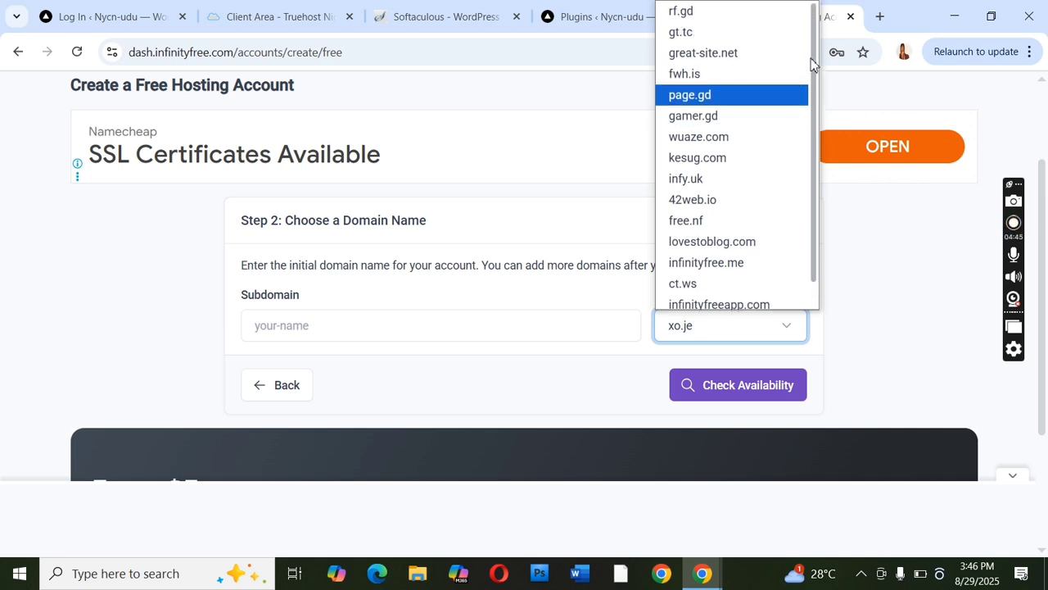
left_click(726, 16)
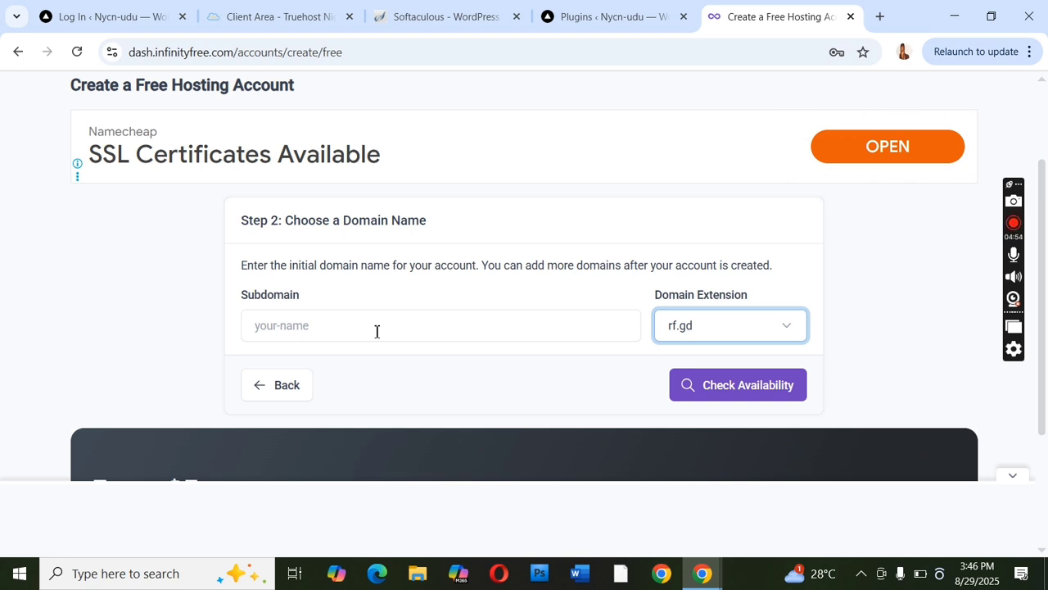
- Enter "Youths-nycn" as the subdomain and check its availability
left_click(276, 325)
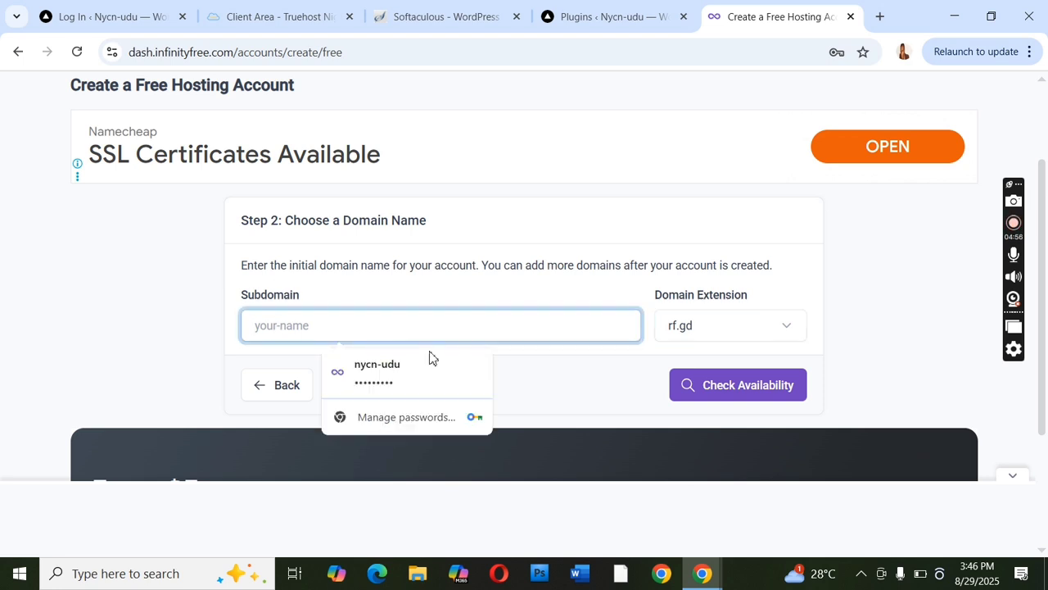
type("Youth")
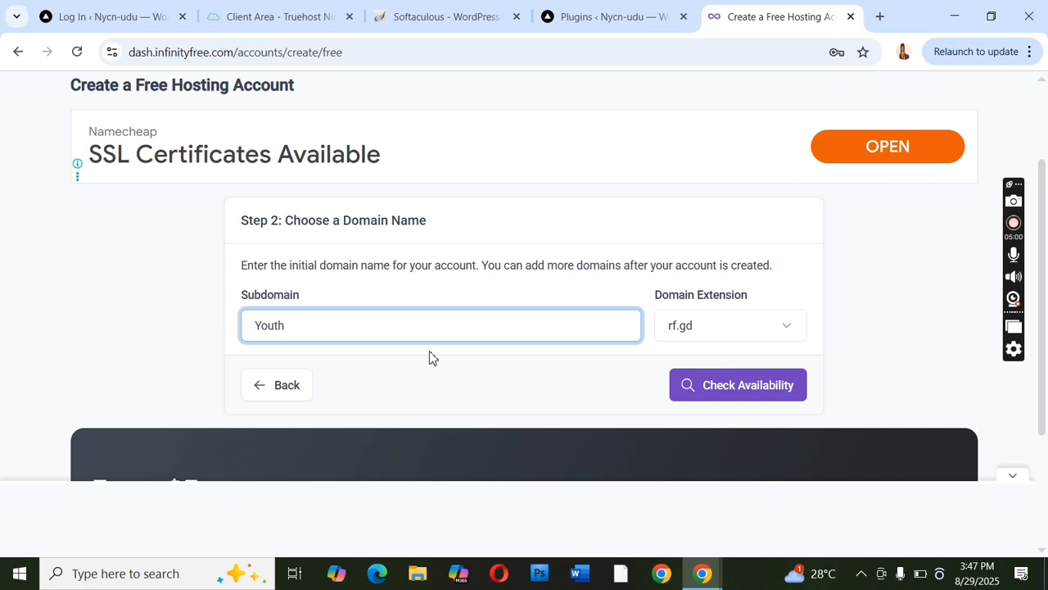
type("s-nycn")
left_click(744, 390)
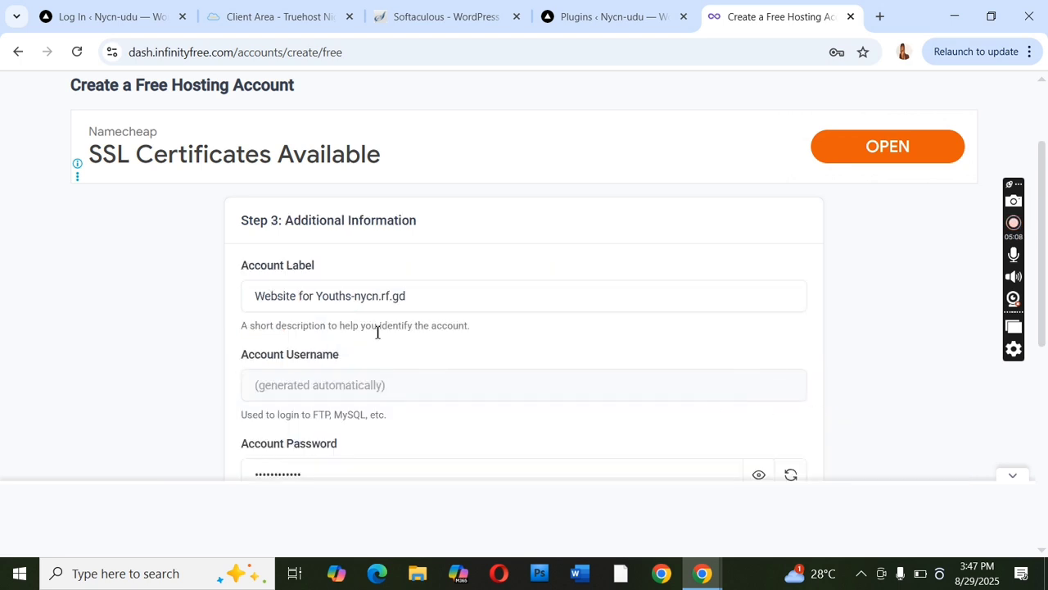
- Reveal the generated account password and set the email consent to "I Approve"
left_click_drag(1046, 262, 1047, 319)
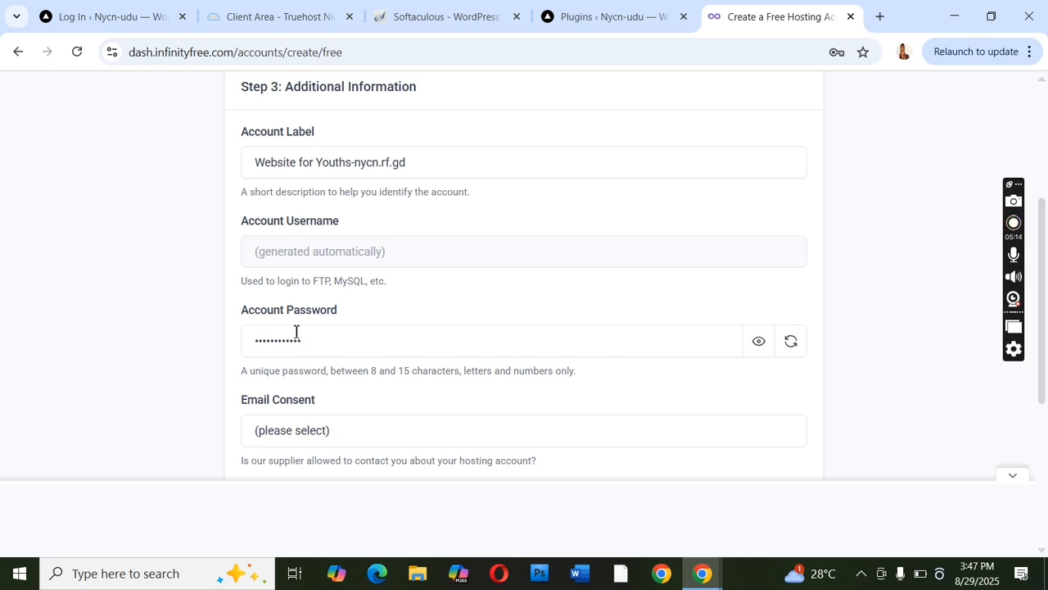
left_click(763, 346)
left_click_drag(1043, 288, 1044, 357)
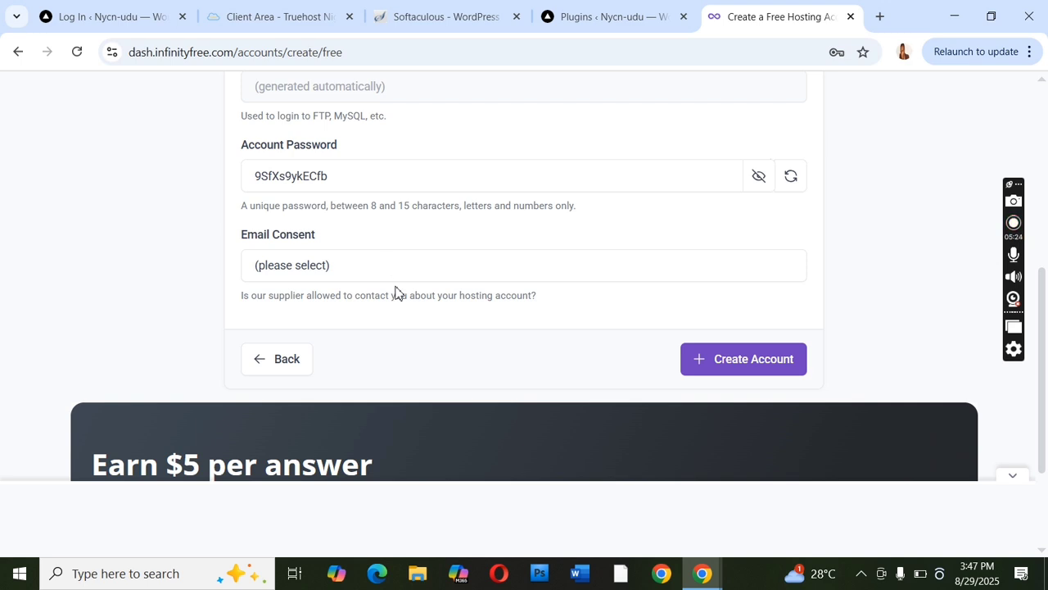
left_click(519, 263)
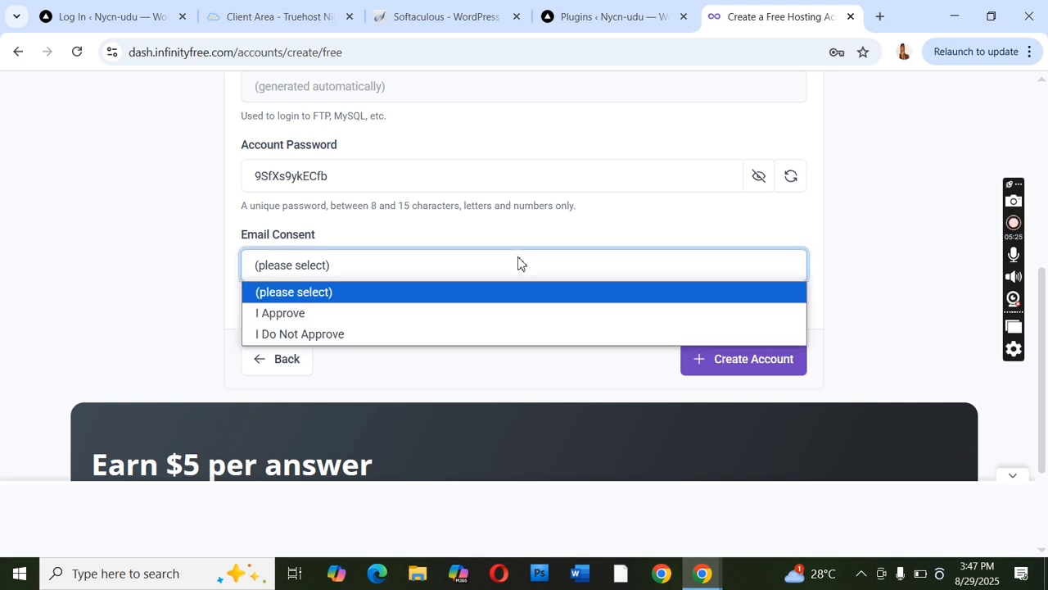
left_click(367, 318)
- Create the hosting account and save its login in the browser's password manager
left_click_drag(367, 323, 739, 363)
left_click(778, 351)
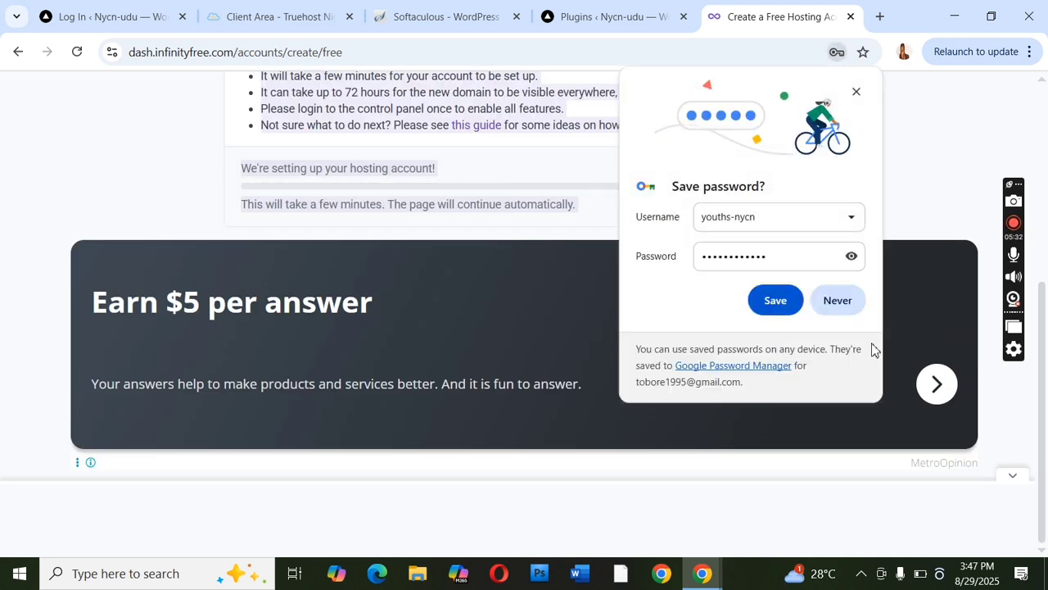
left_click(789, 303)
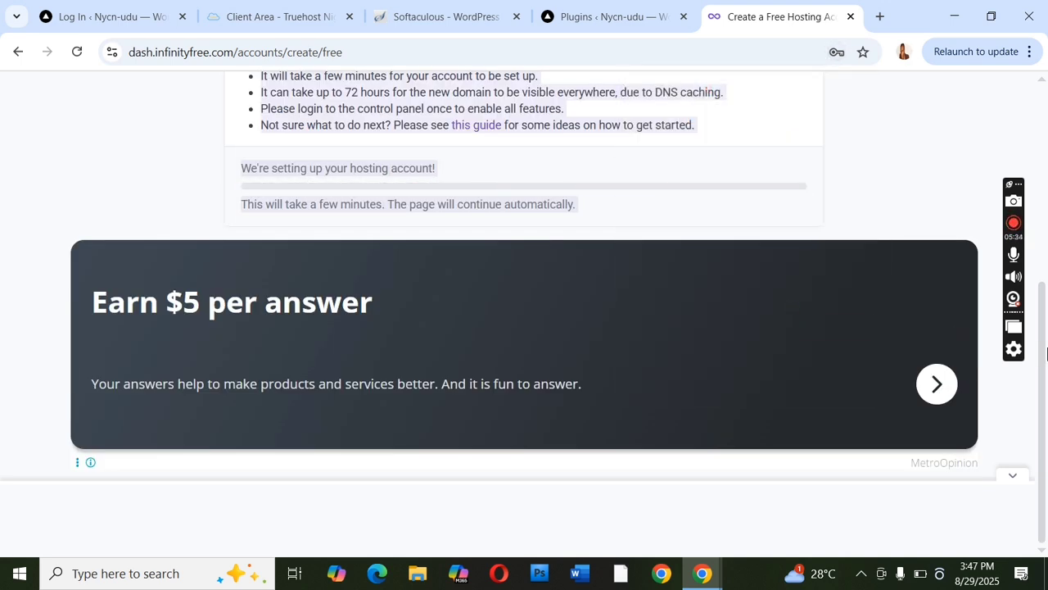
left_click_drag(1046, 385, 1047, 361)
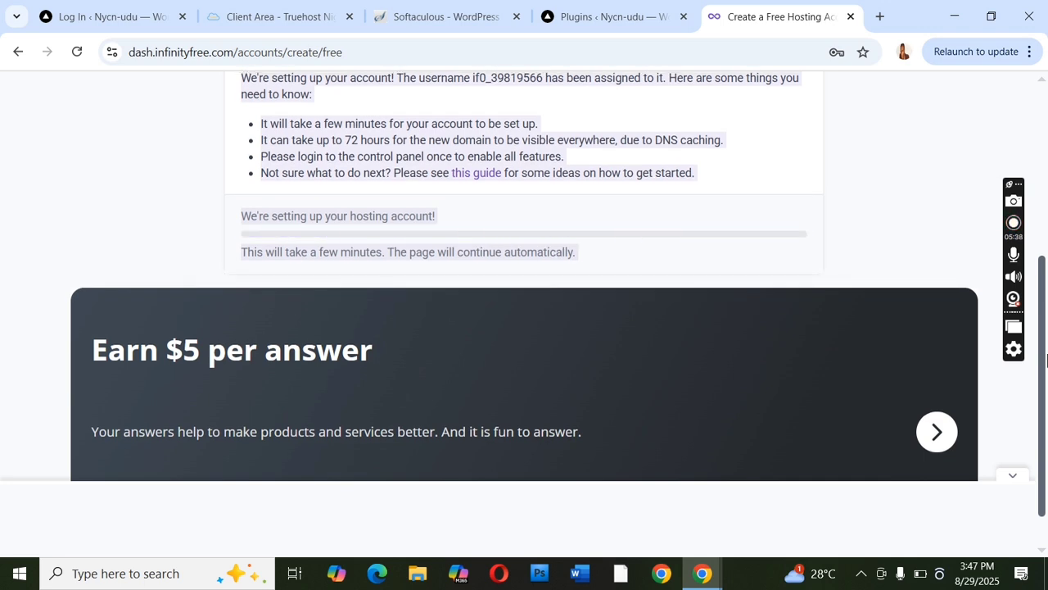
left_click_drag(1047, 360, 1047, 319)
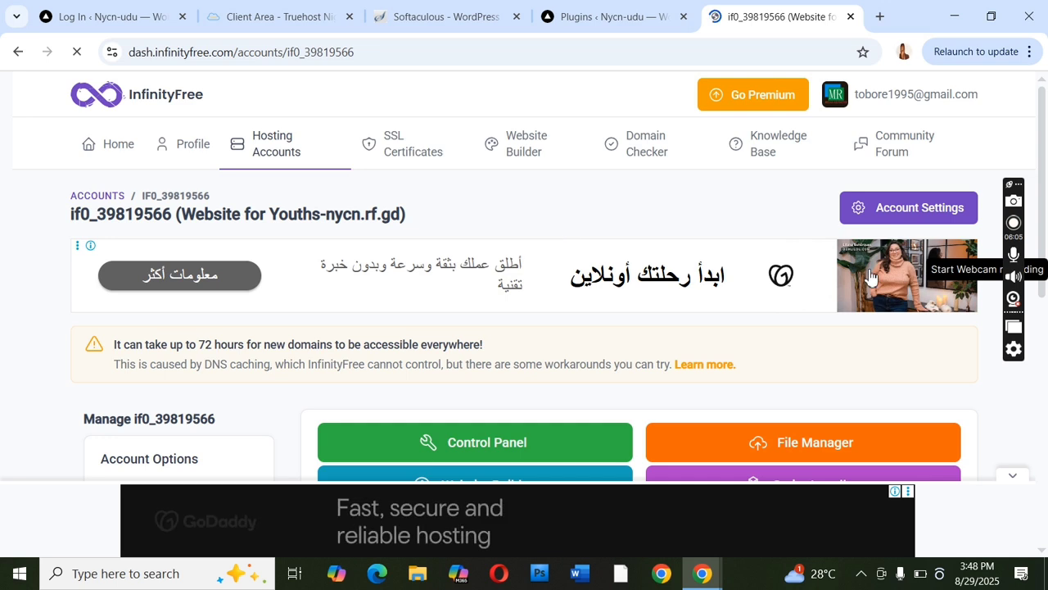
- Open the new hosting account's control panel and approve receiving service emails
left_click_drag(1047, 214, 1047, 366)
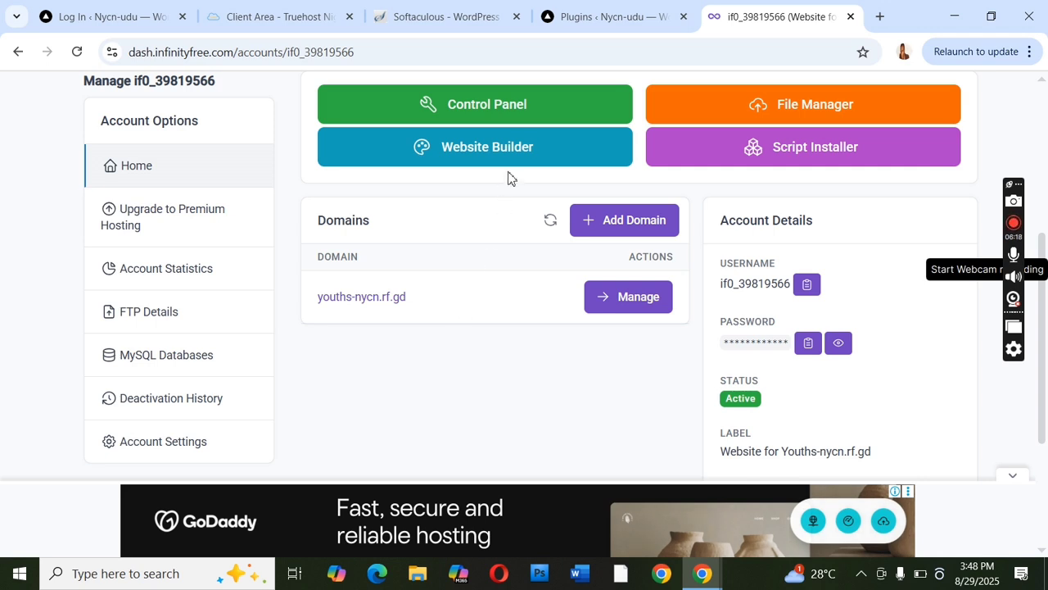
left_click(525, 108)
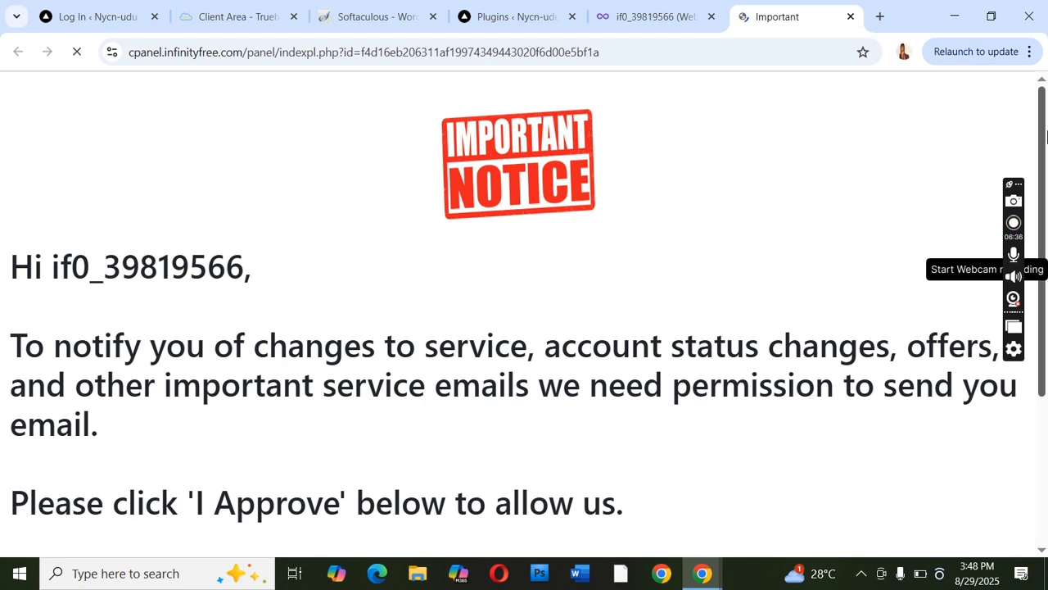
left_click_drag(1047, 136, 1046, 297)
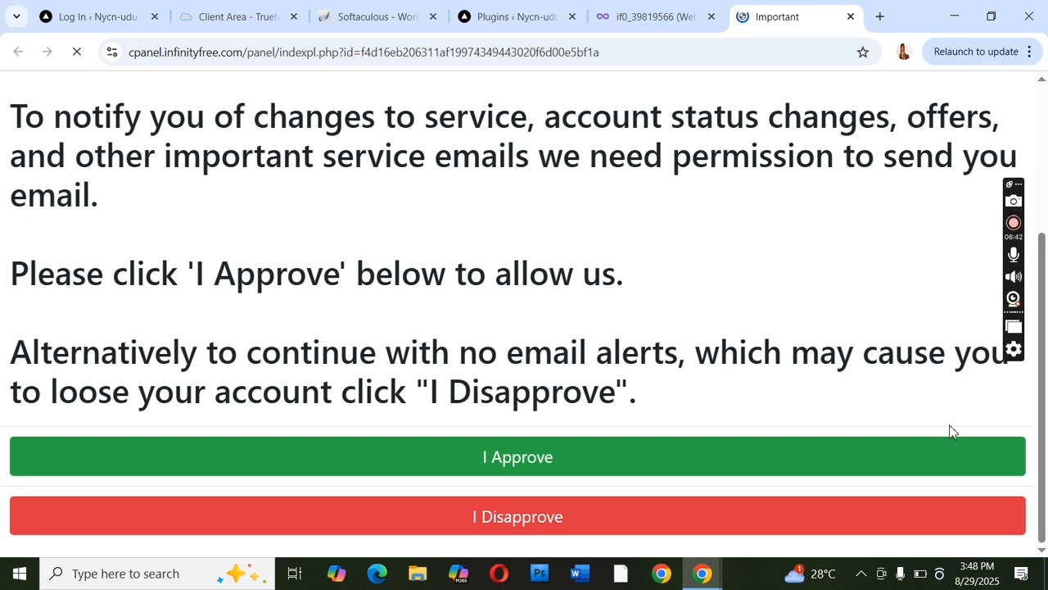
left_click(863, 465)
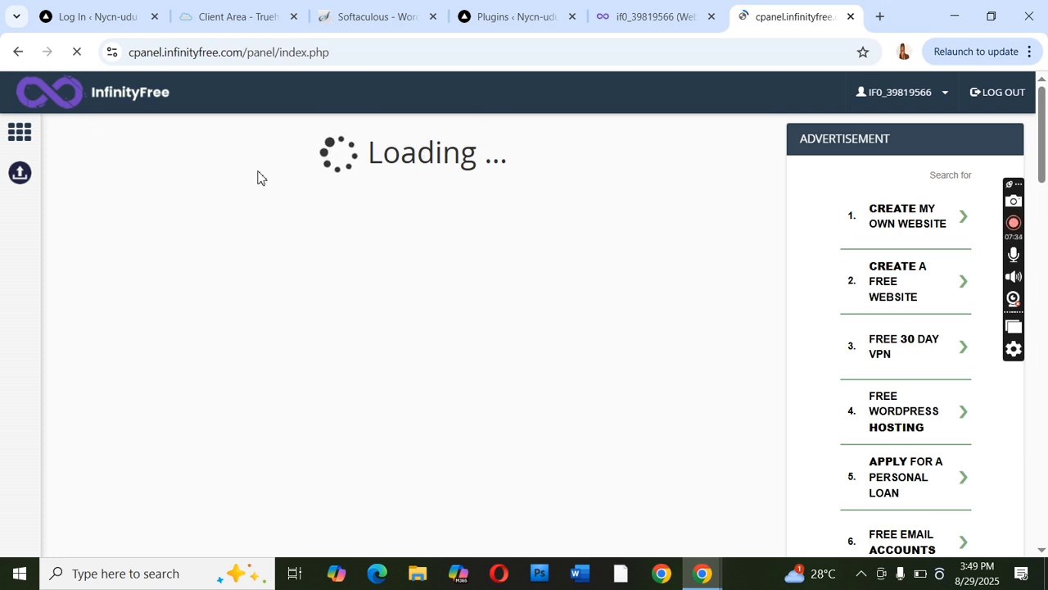
- Open the Softaculous Apps Installer from the control panel's software section and start a WordPress installation
left_click_drag(1043, 85, 1033, 16)
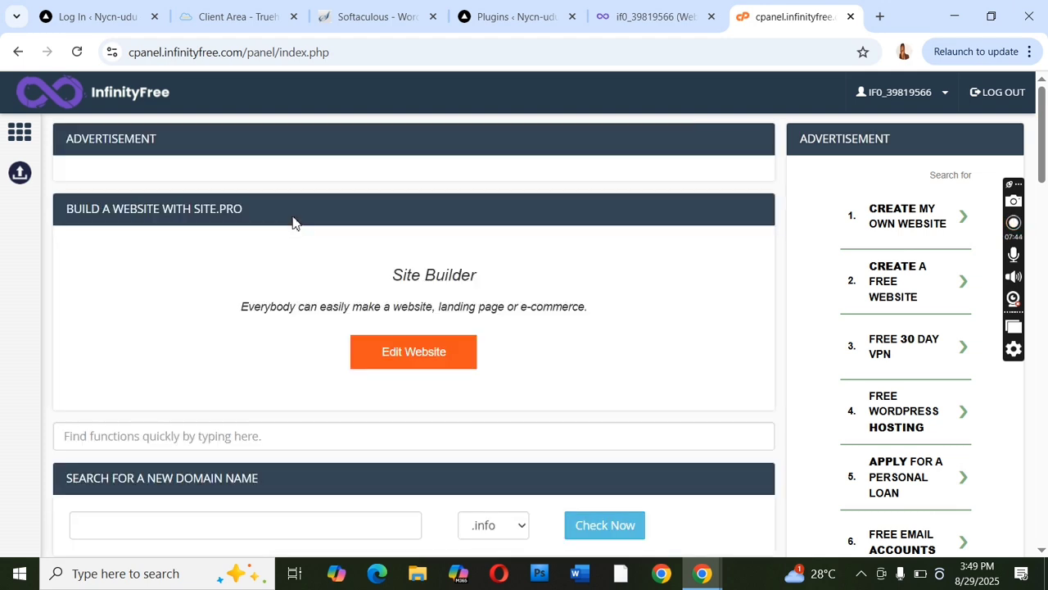
left_click_drag(1043, 153, 1045, 131)
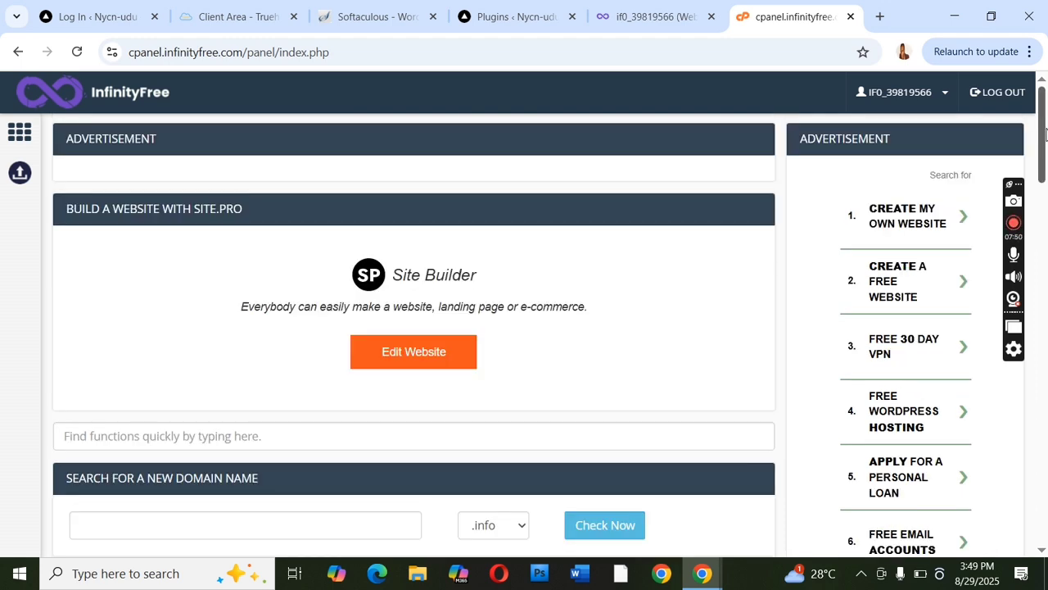
left_click_drag(1045, 131, 1045, 383)
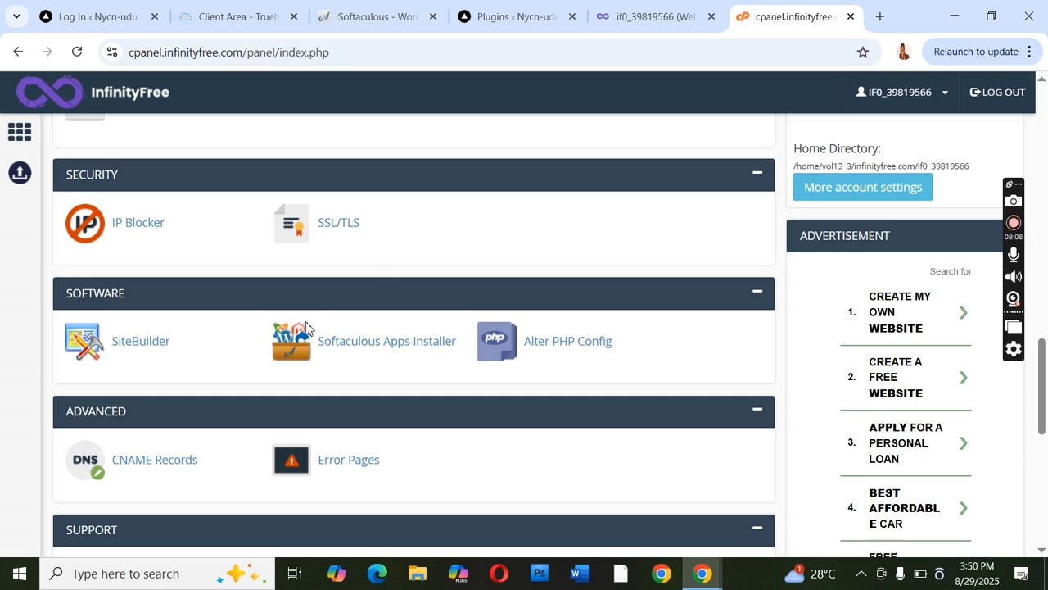
left_click(426, 342)
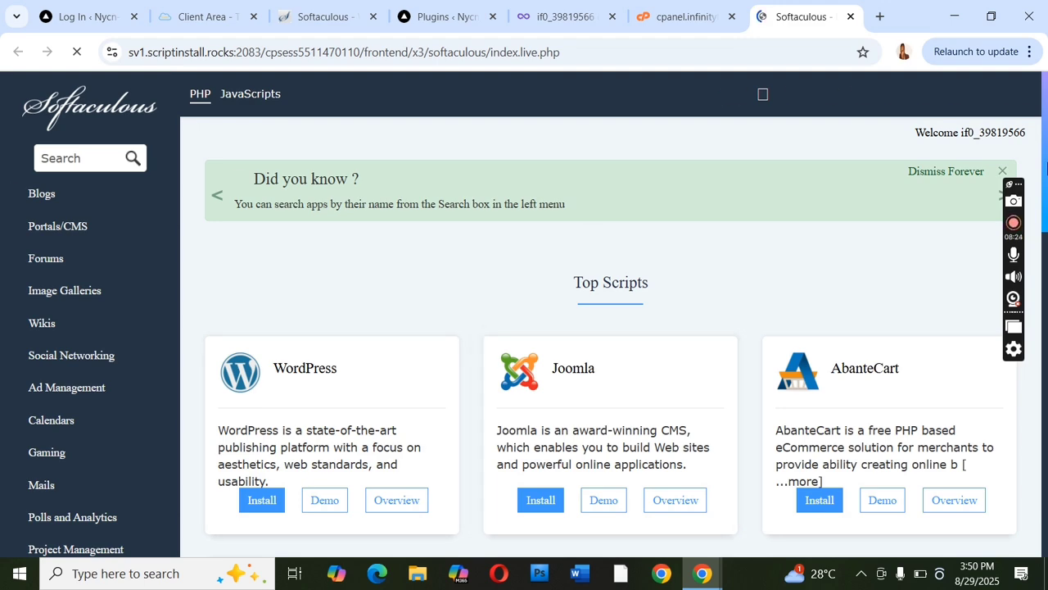
scroll(1046, 167, "down", 3)
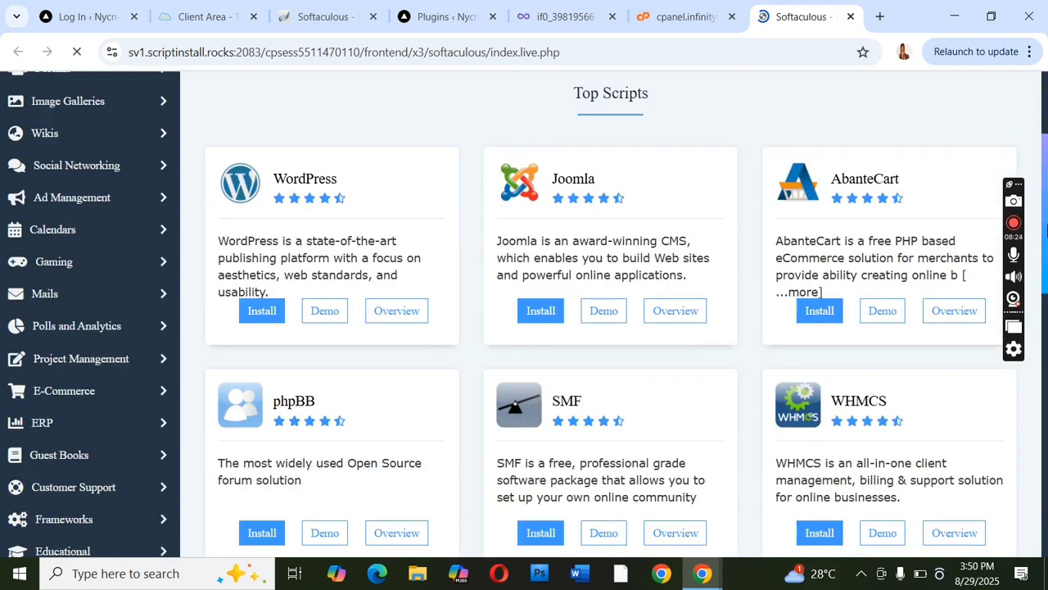
left_click(283, 317)
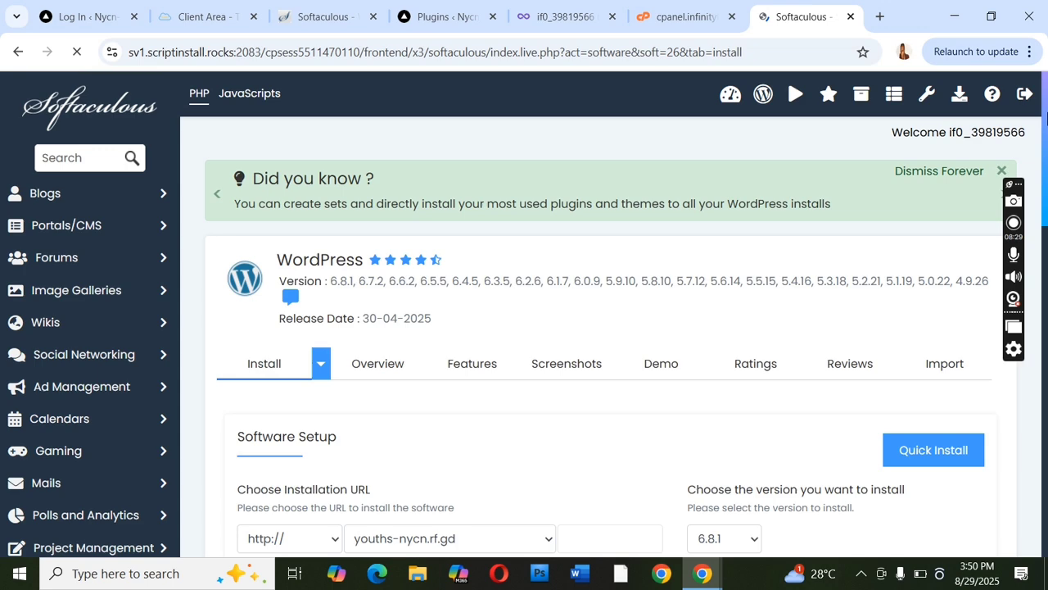
- Review the installation directory and available WordPress versions in the software setup, keeping version 6.8.1
left_click_drag(1046, 120, 1046, 211)
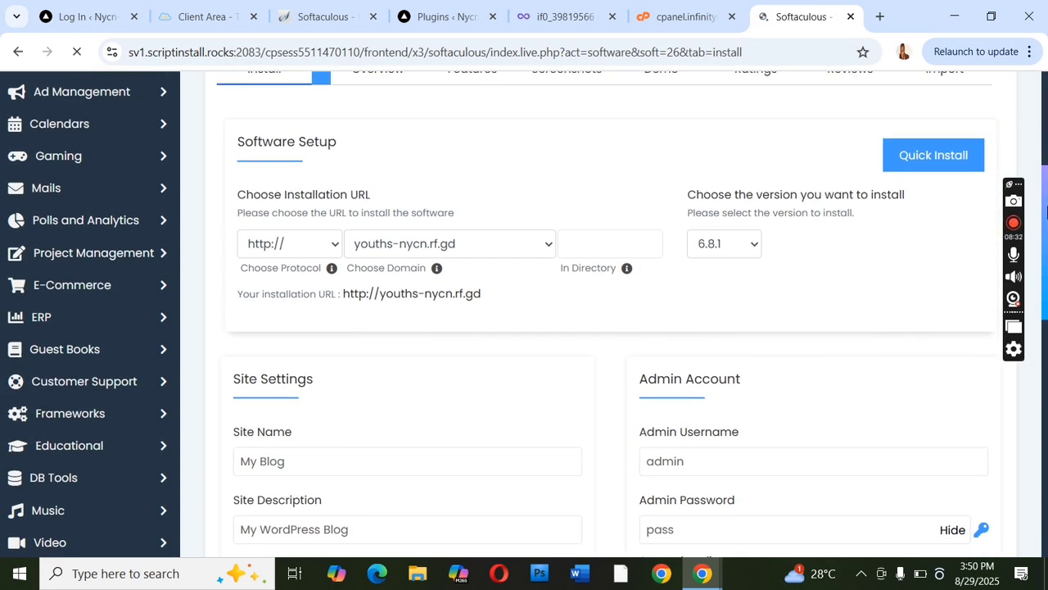
left_click(604, 244)
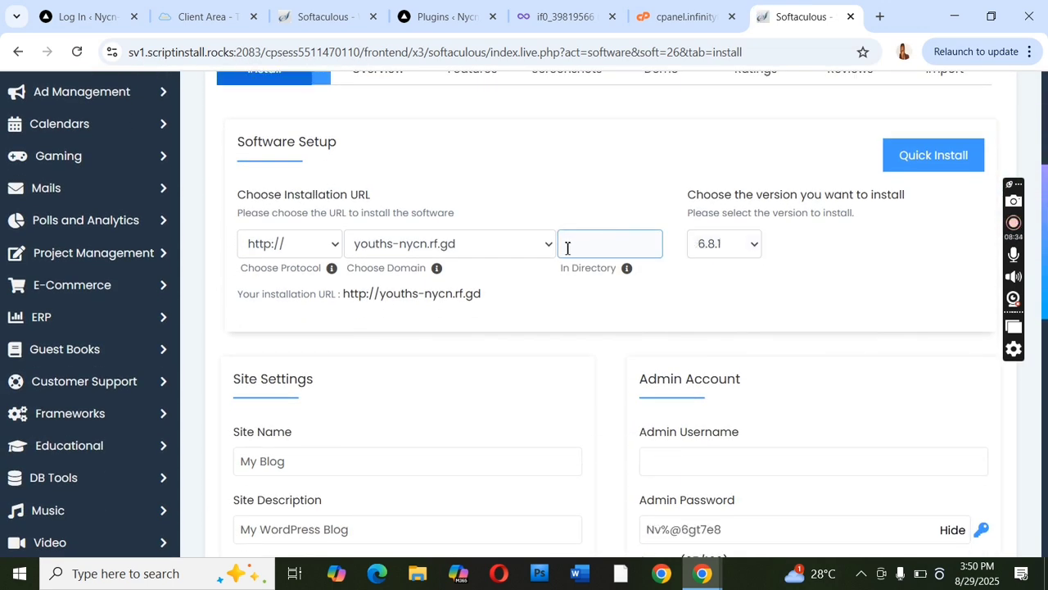
left_click(749, 251)
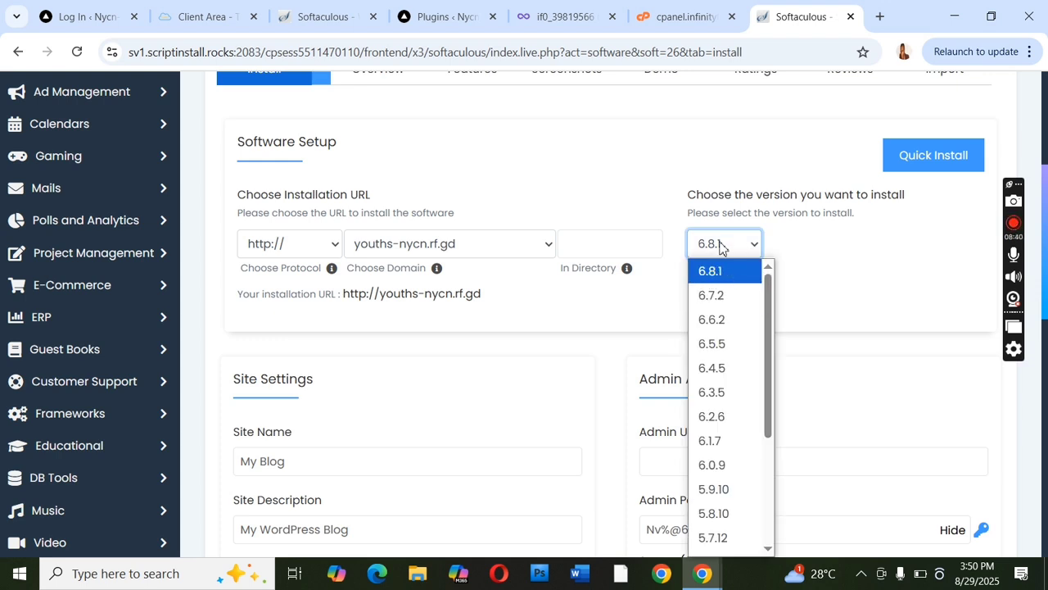
left_click(780, 246)
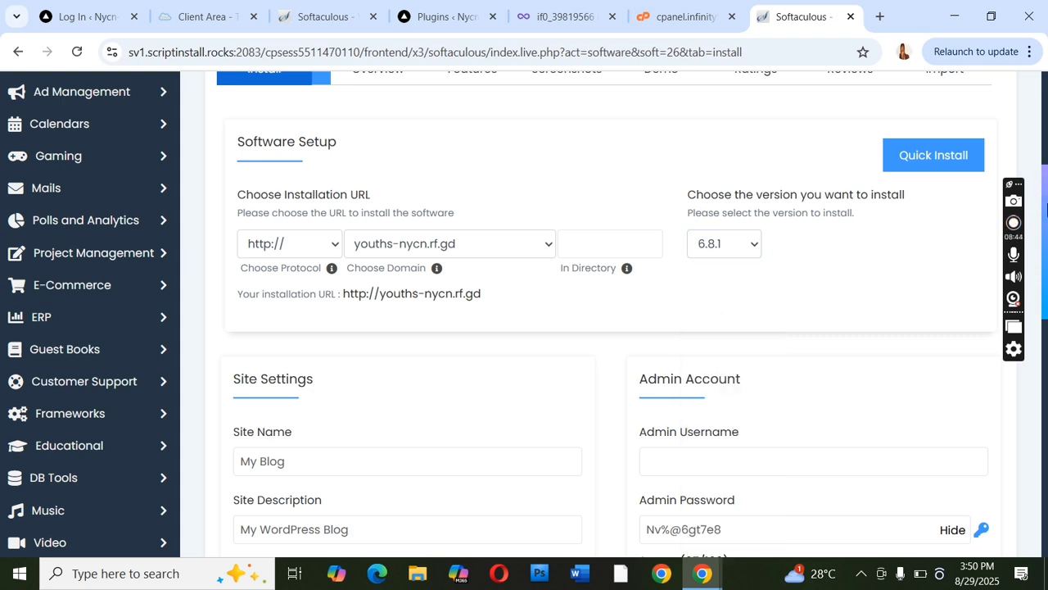
- Set the site name to Youth-nycn and clear the default site description in the WordPress site settings
left_click_drag(1045, 212, 1045, 262)
left_click_drag(409, 289, 210, 287)
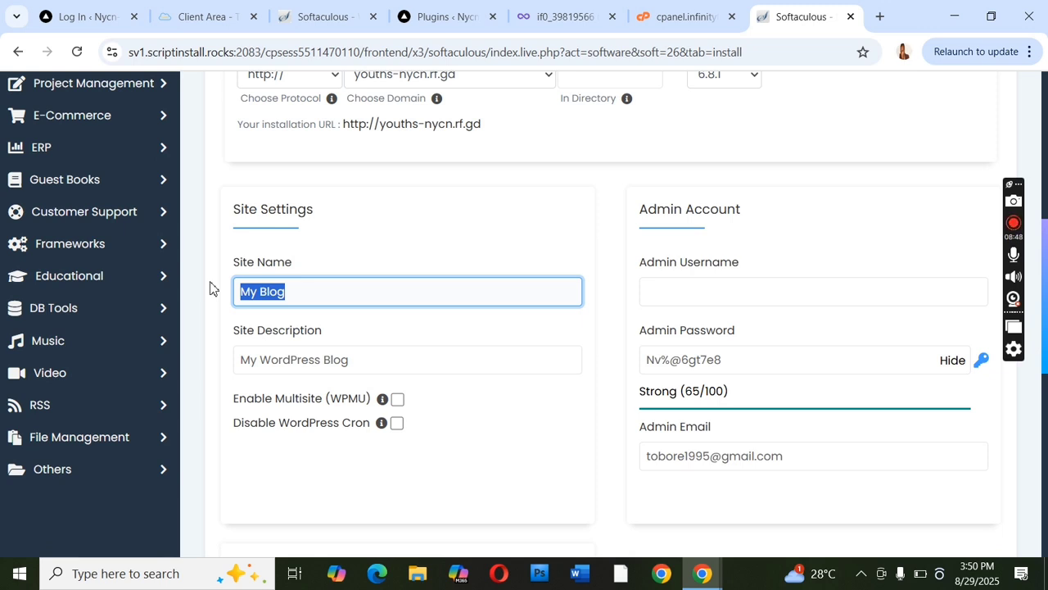
type("Yiout")
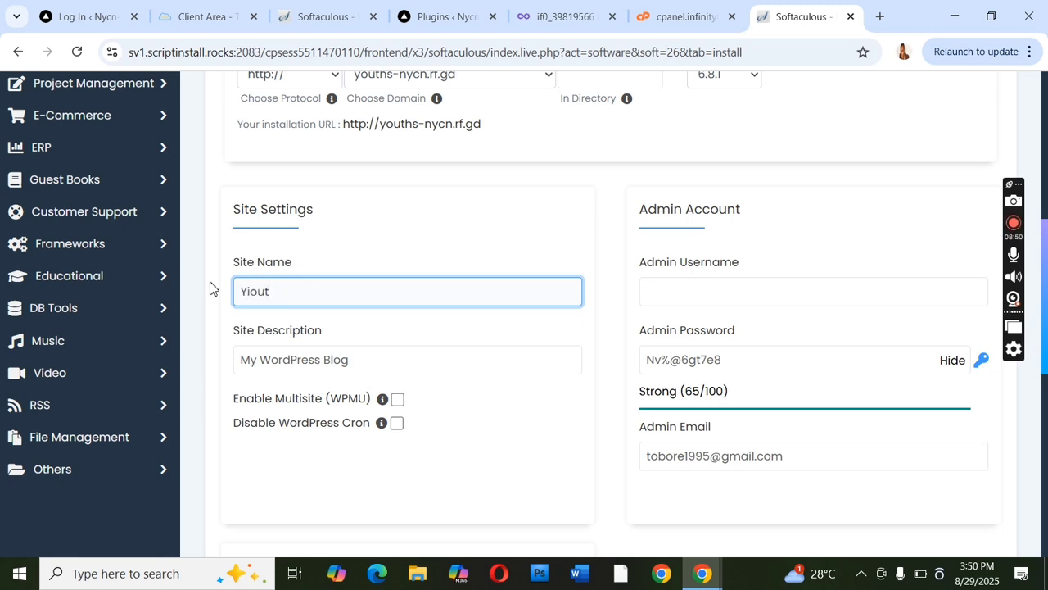
key("BackSpace")
key("BackSpace")
key("BackSpace")
type("outh-nycn")
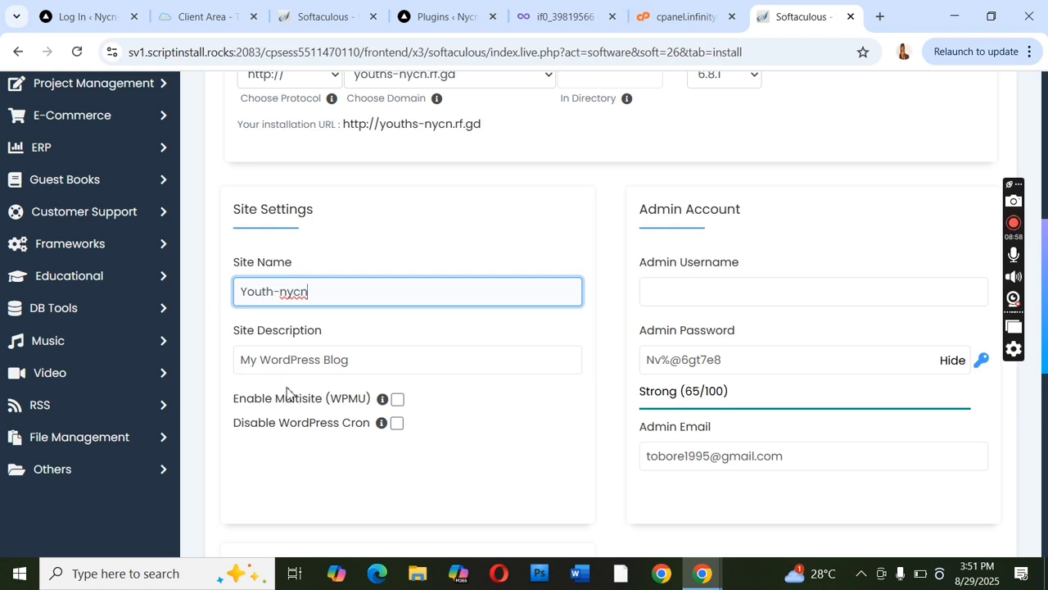
left_click_drag(386, 365, 230, 358)
key("BackSpace")
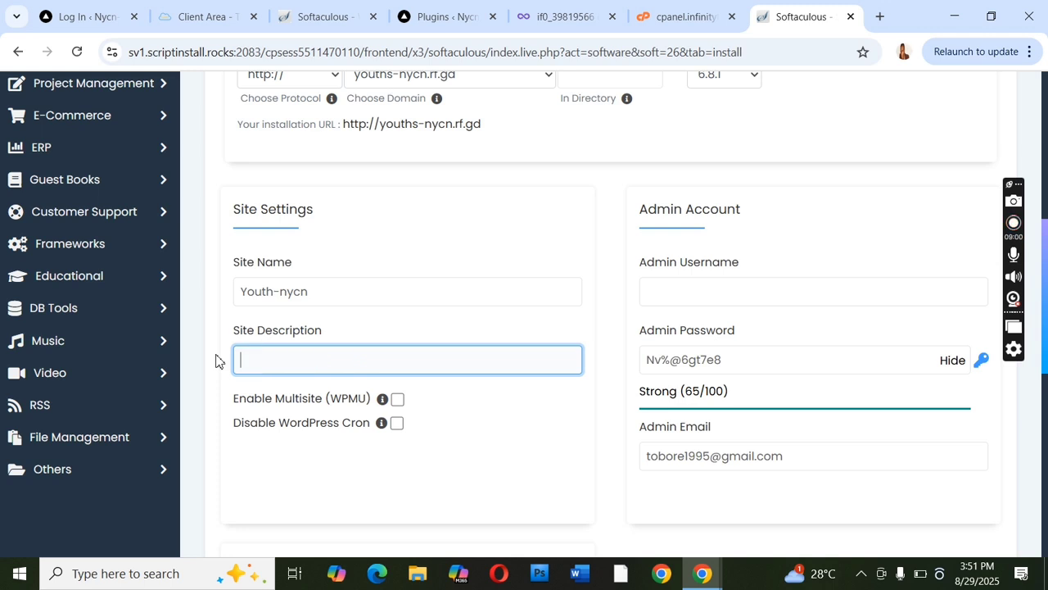
- Set the WordPress admin username to the suggested value admin
left_click(744, 285)
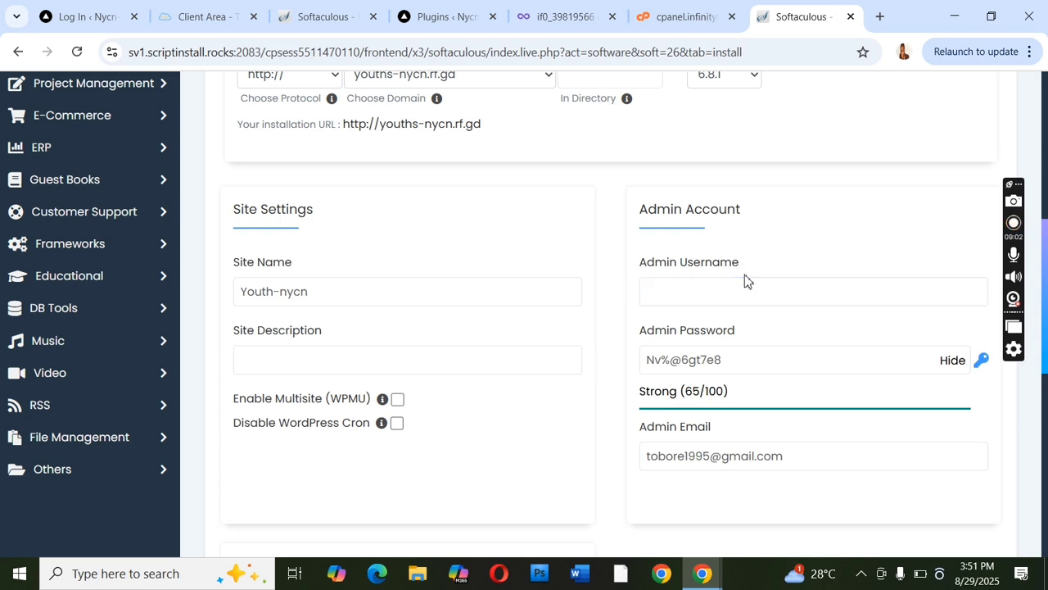
left_click(728, 286)
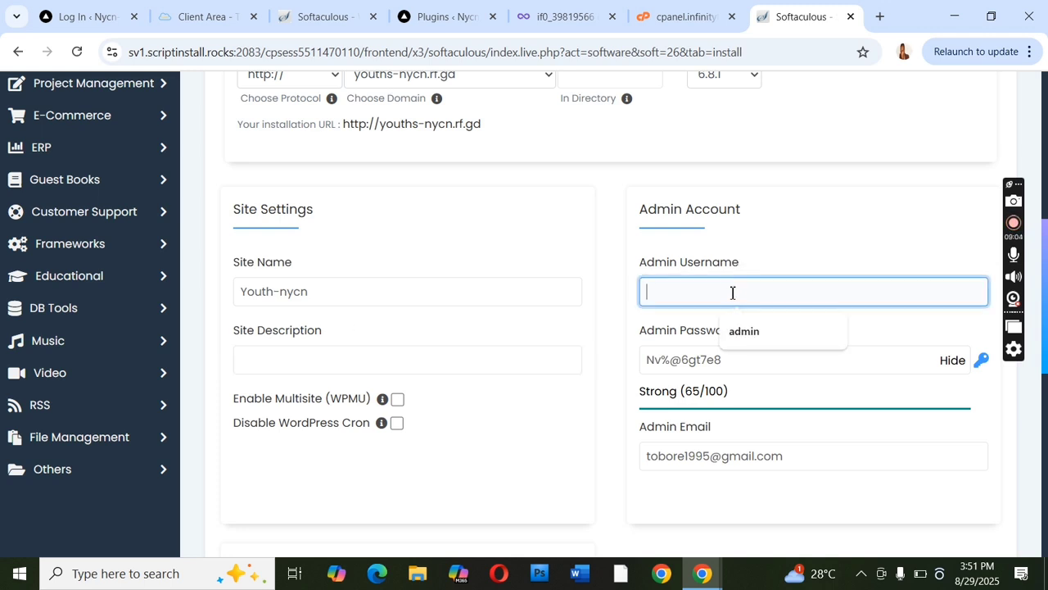
left_click(744, 332)
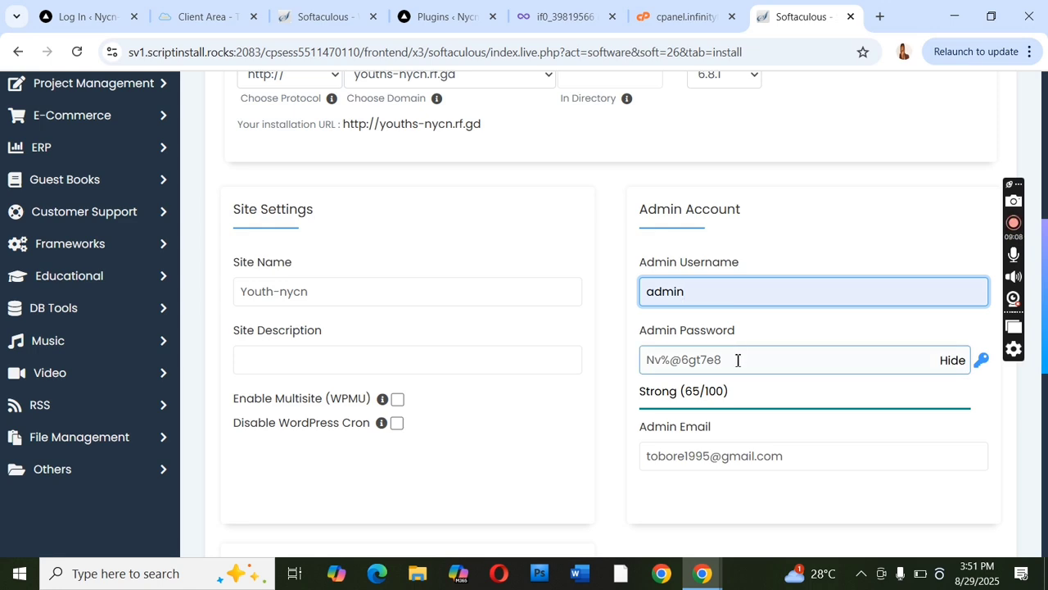
- Run the WordPress installation with the remaining settings at their defaults and bring the installation result into view
scroll(1047, 295, "down", 3)
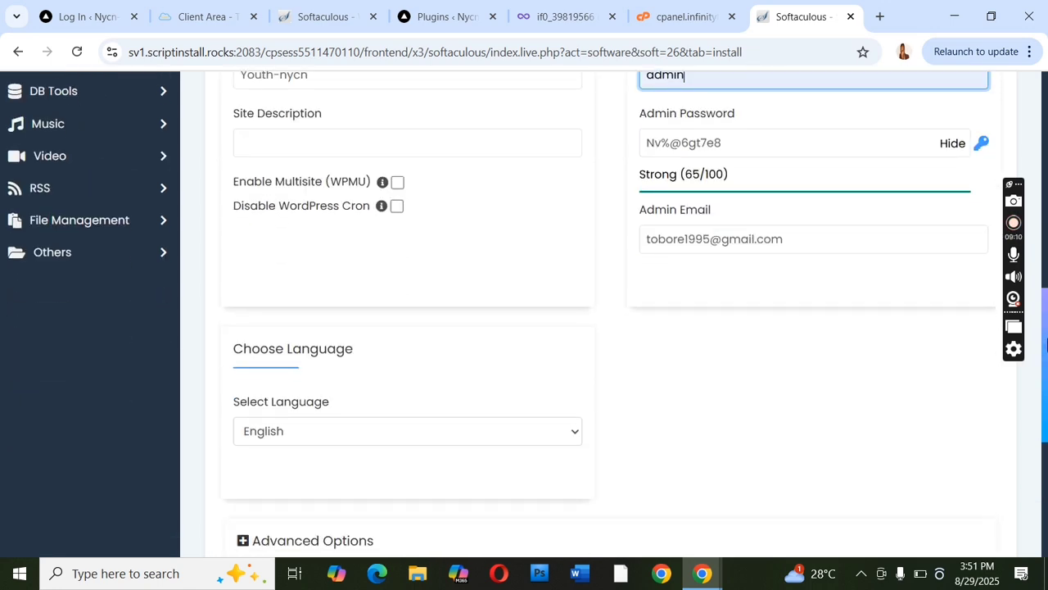
scroll(1047, 303, "up", 2)
left_click_drag(1047, 303, 1047, 459)
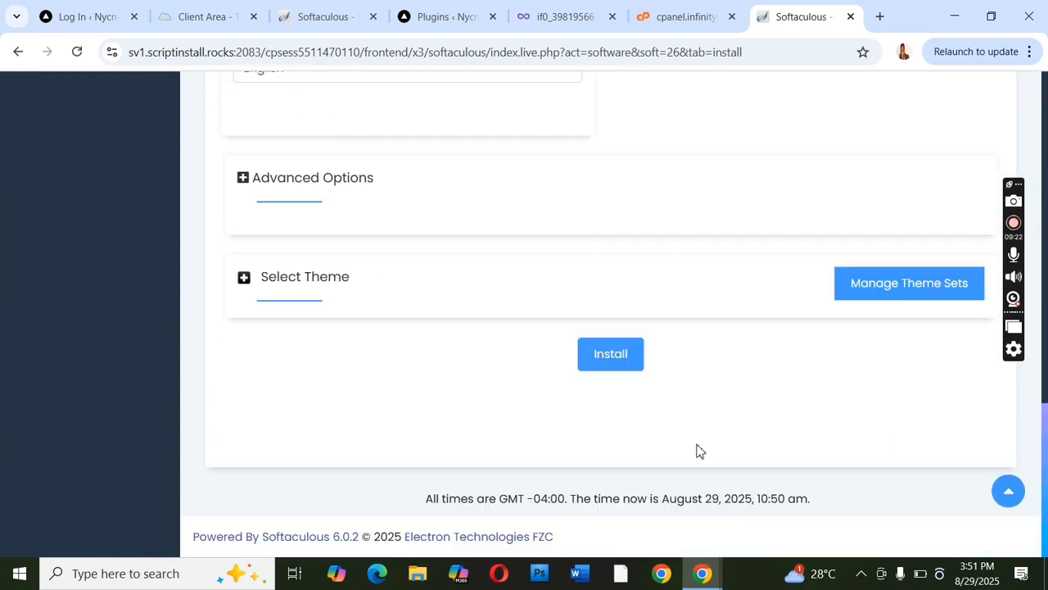
left_click(638, 363)
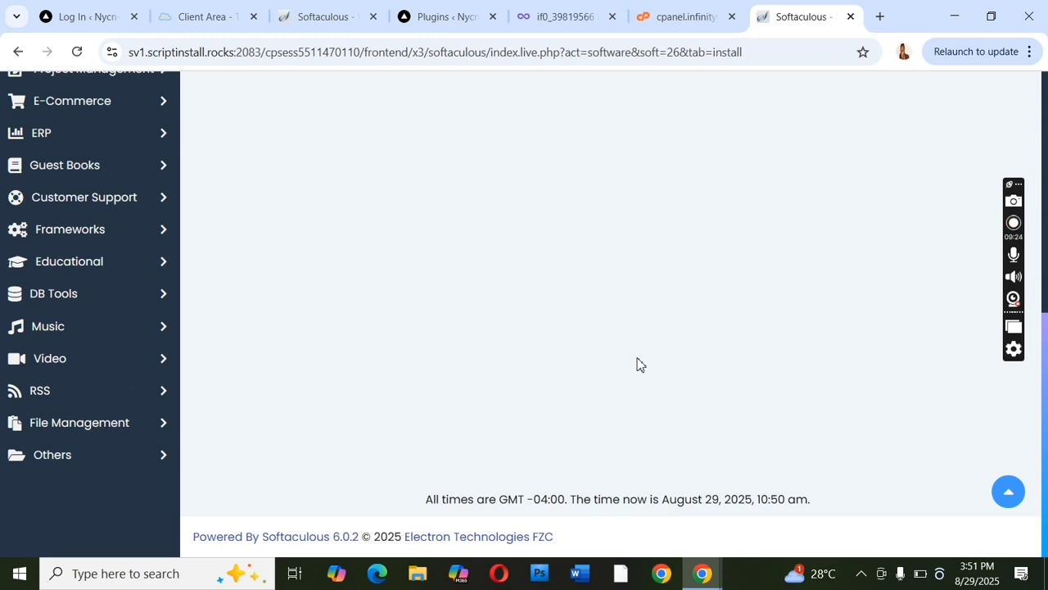
left_click_drag(1045, 360, 1046, 204)
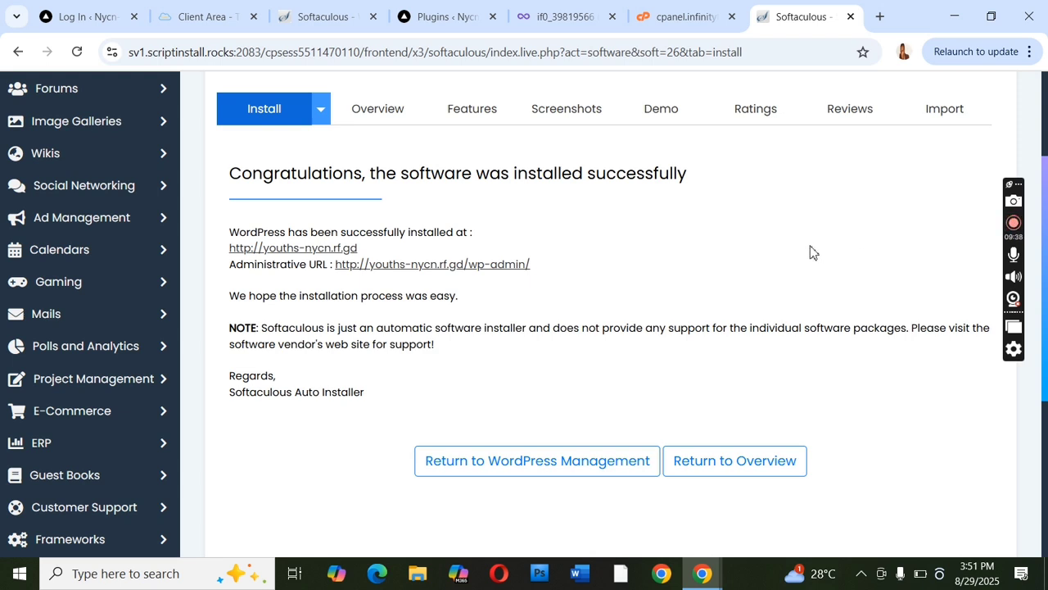
- Open the installed site youths-nycn.rf.gd from the installation result and inspect its full web address
left_click(297, 248)
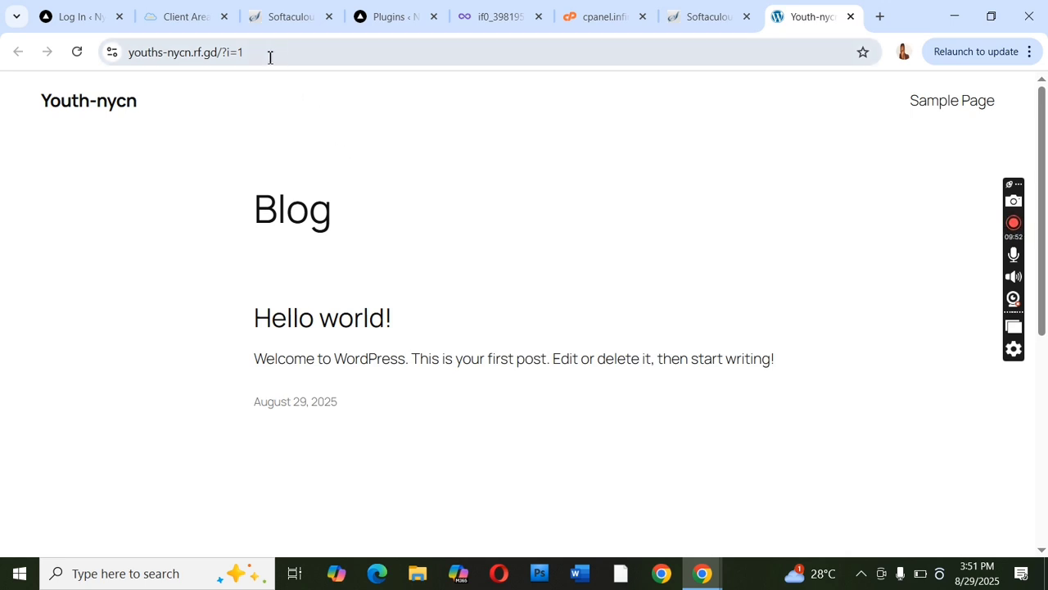
left_click(233, 51)
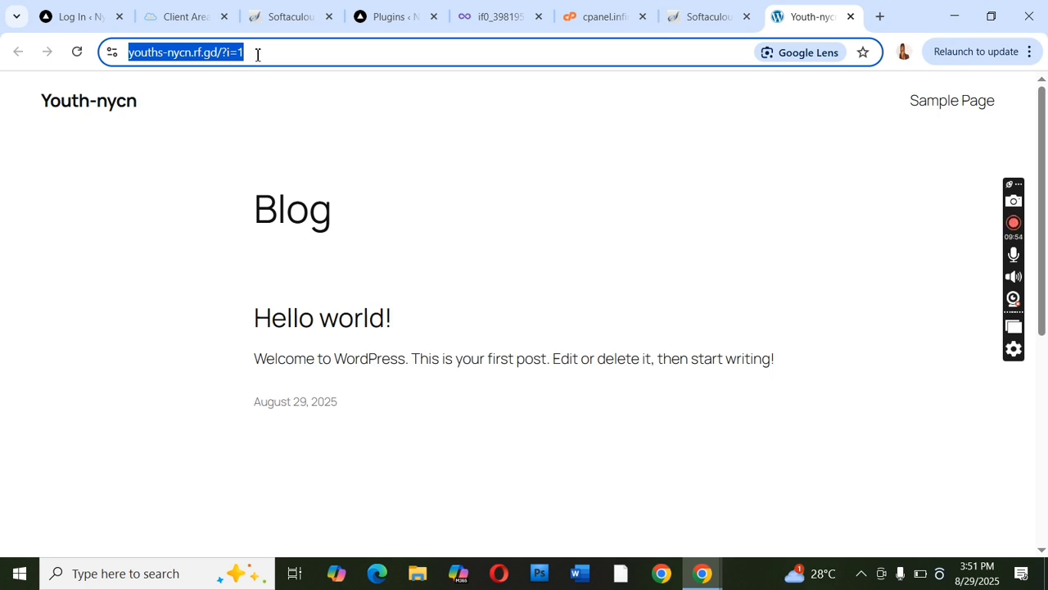
left_click(257, 55)
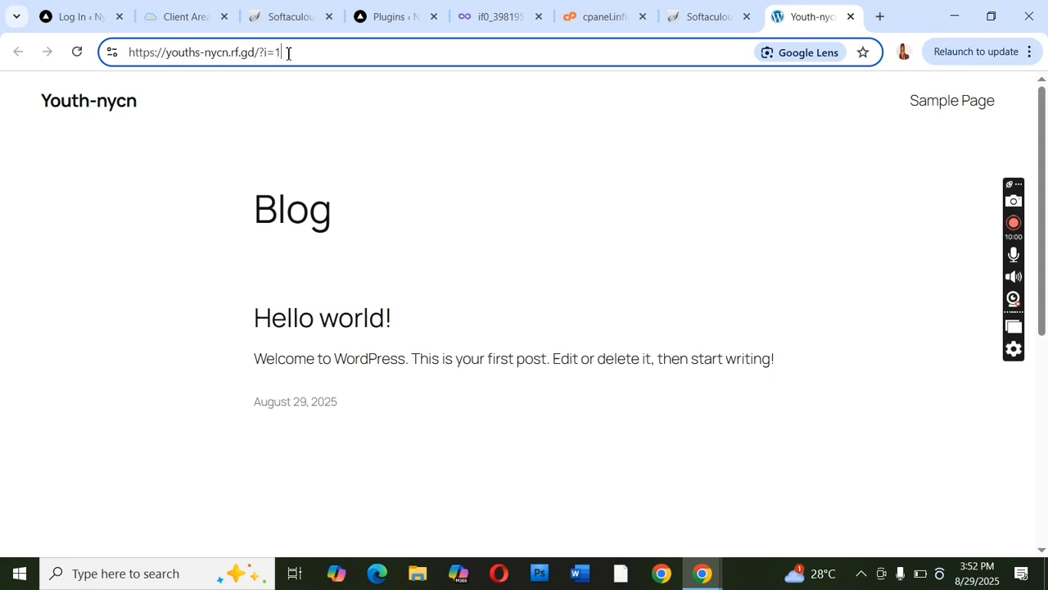
left_click(684, 18)
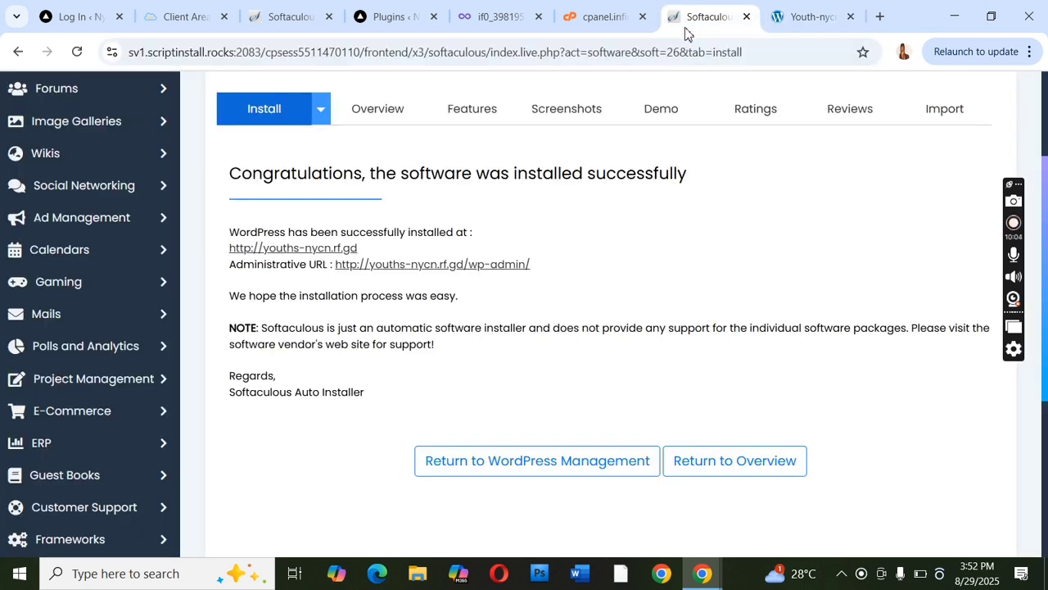
left_click(496, 264)
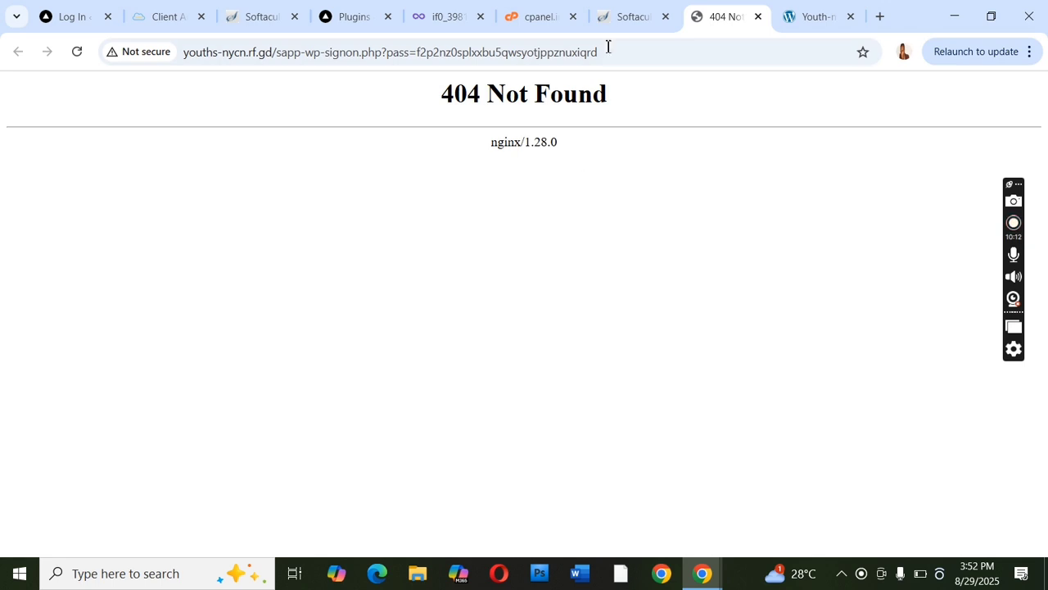
left_click(620, 9)
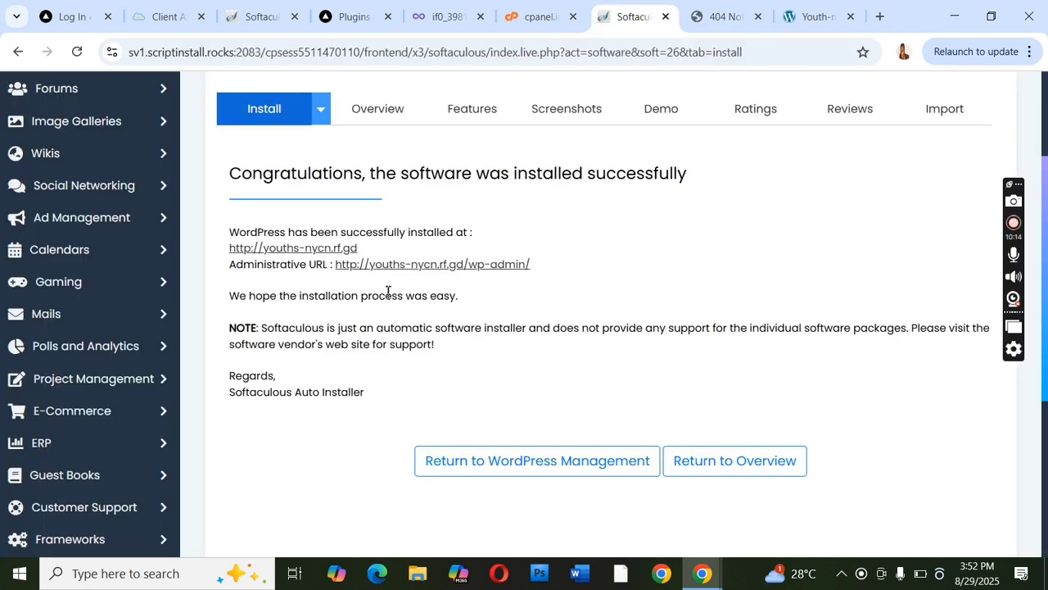
left_click(448, 265)
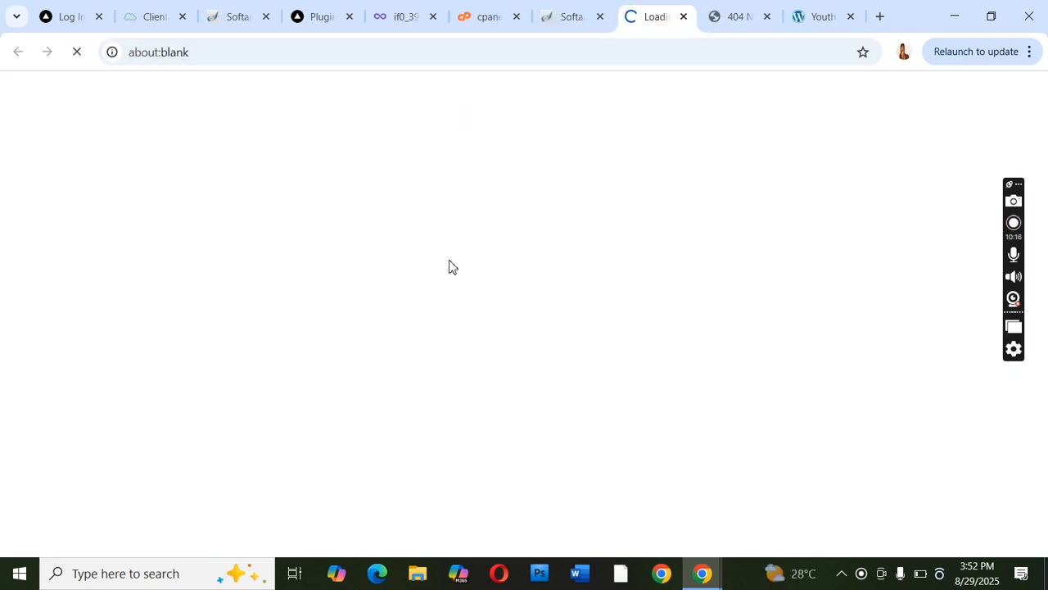
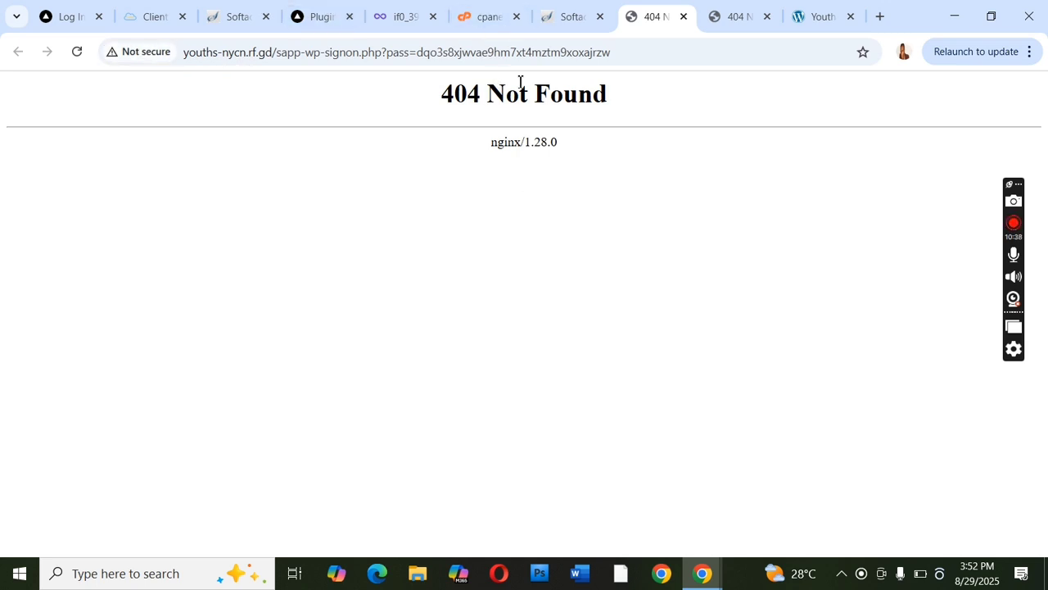
- Close the two opened admin pages and try the administrative URL once more from the installation result
left_click(554, 16)
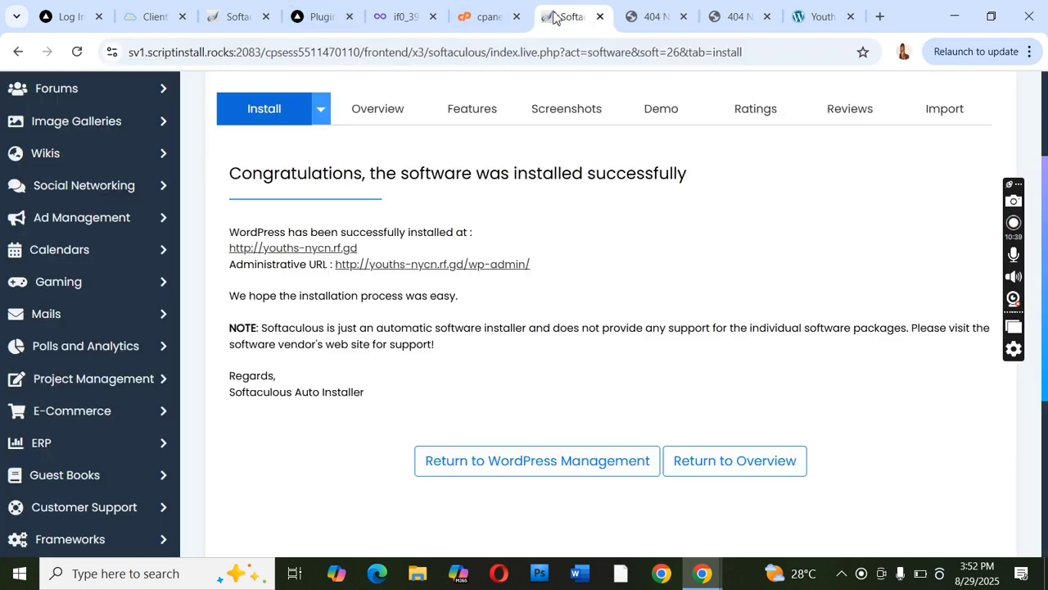
left_click(684, 16)
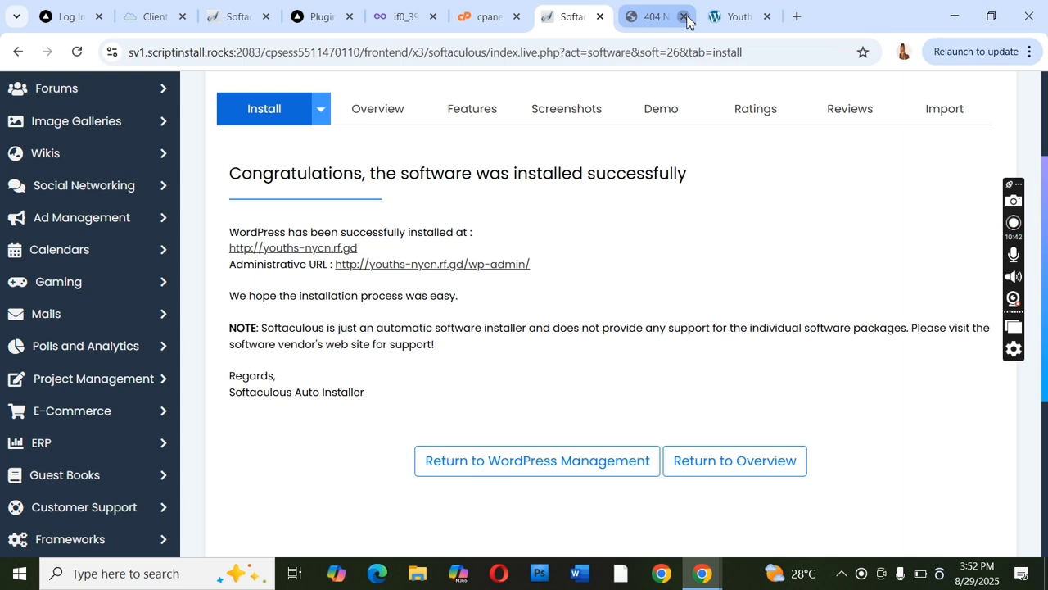
left_click(686, 18)
left_click(508, 264)
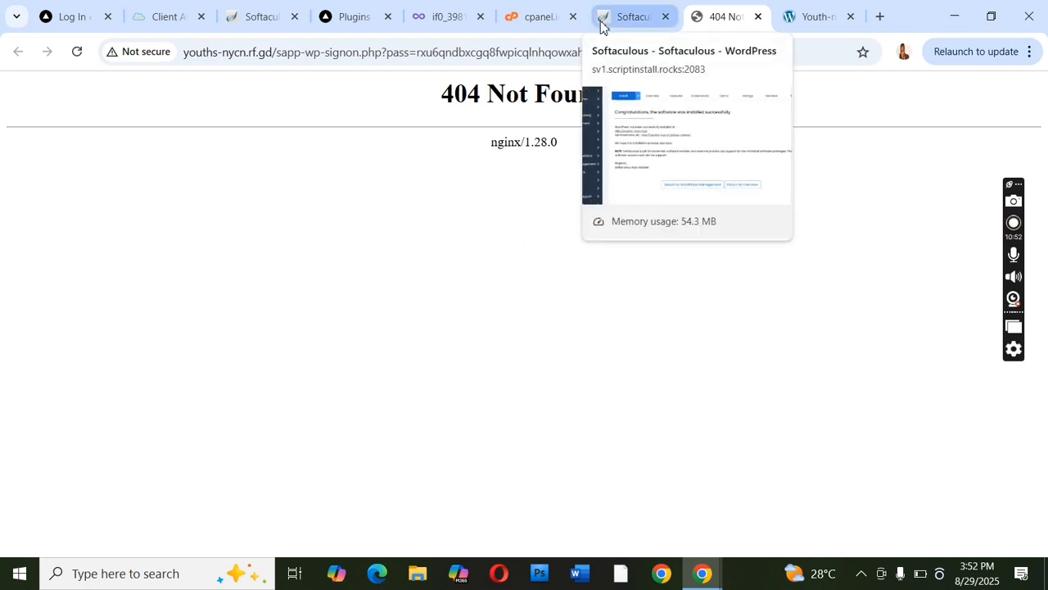
- Reopen Softaculous from the InfinityFree control panel and try the admin login for youths-nycn.rf.gd from the installations list
left_click(532, 20)
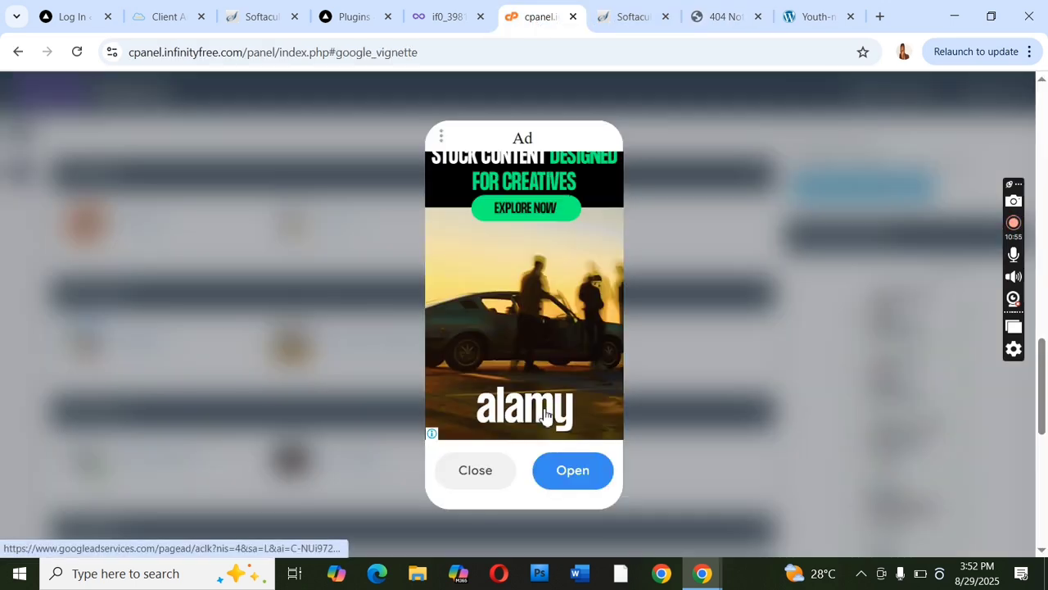
left_click(476, 473)
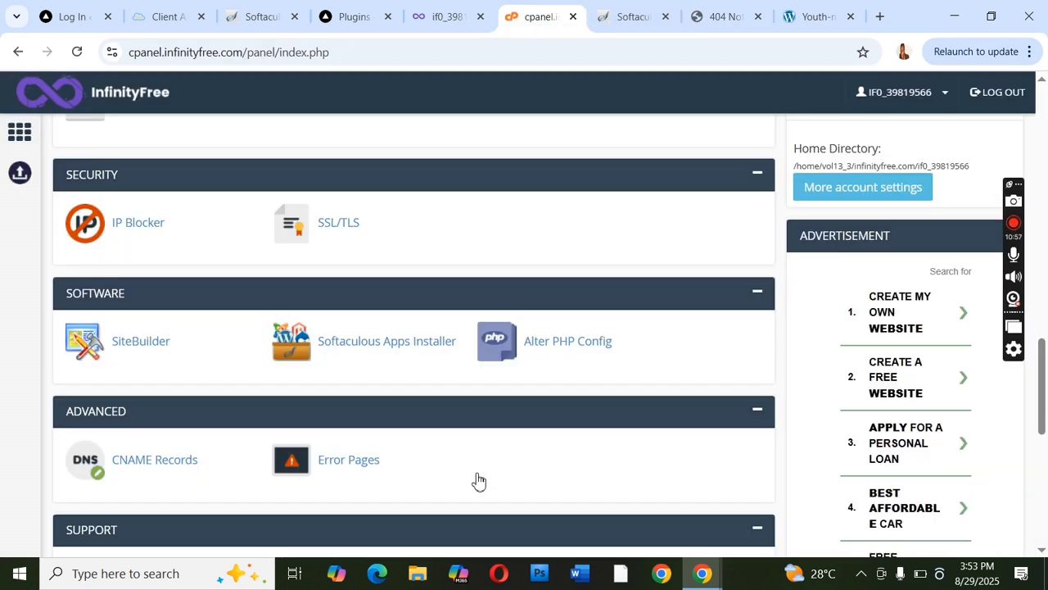
left_click(397, 345)
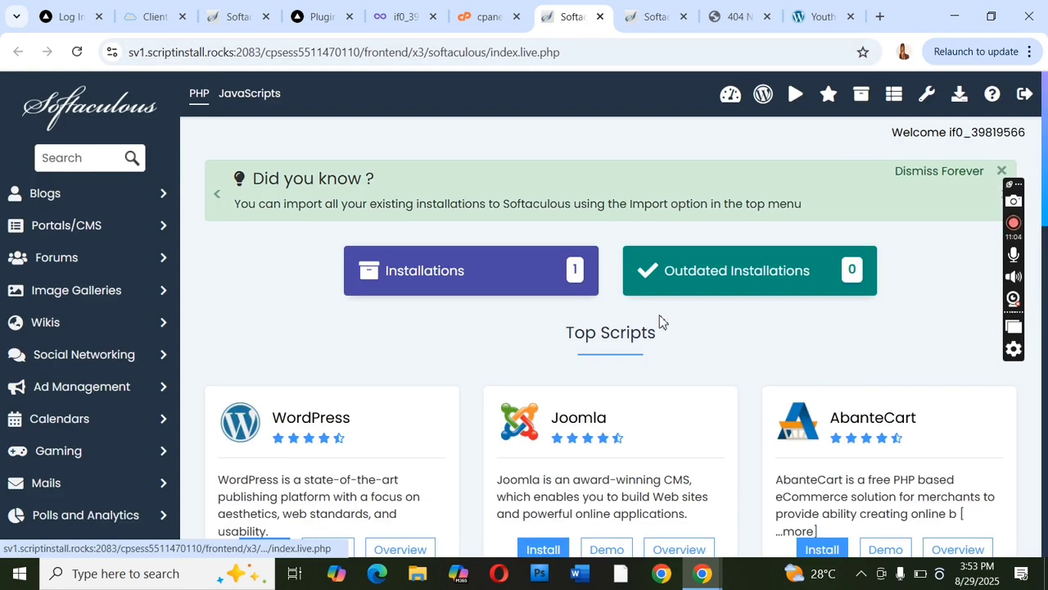
left_click(516, 277)
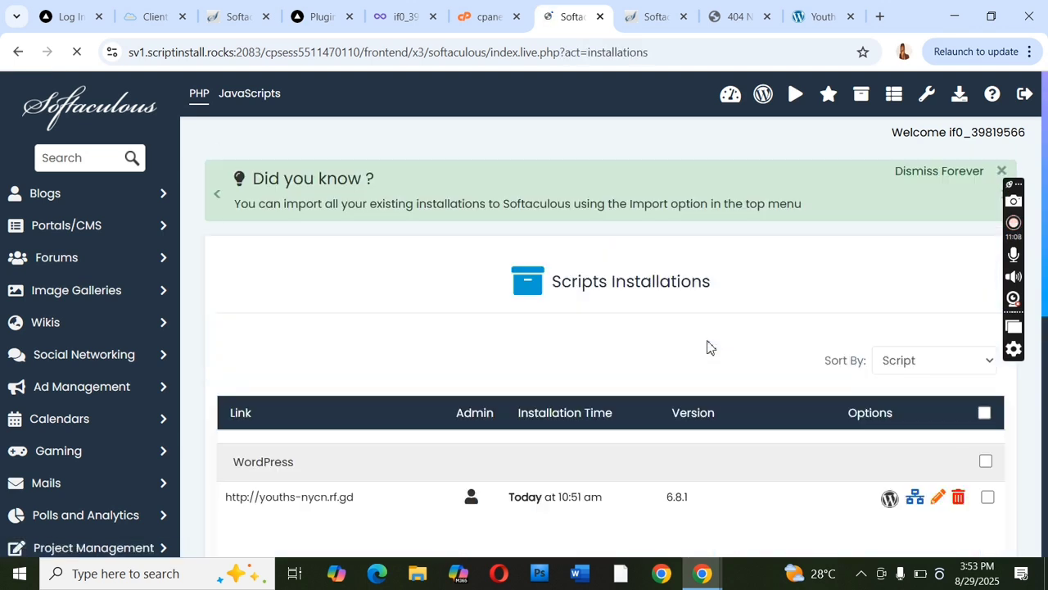
left_click(472, 499)
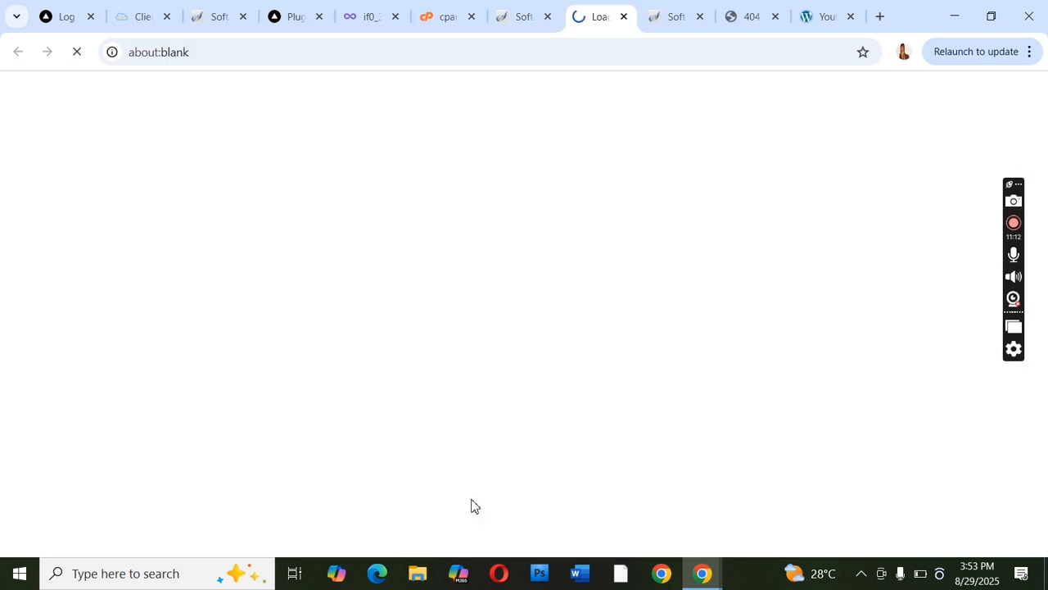
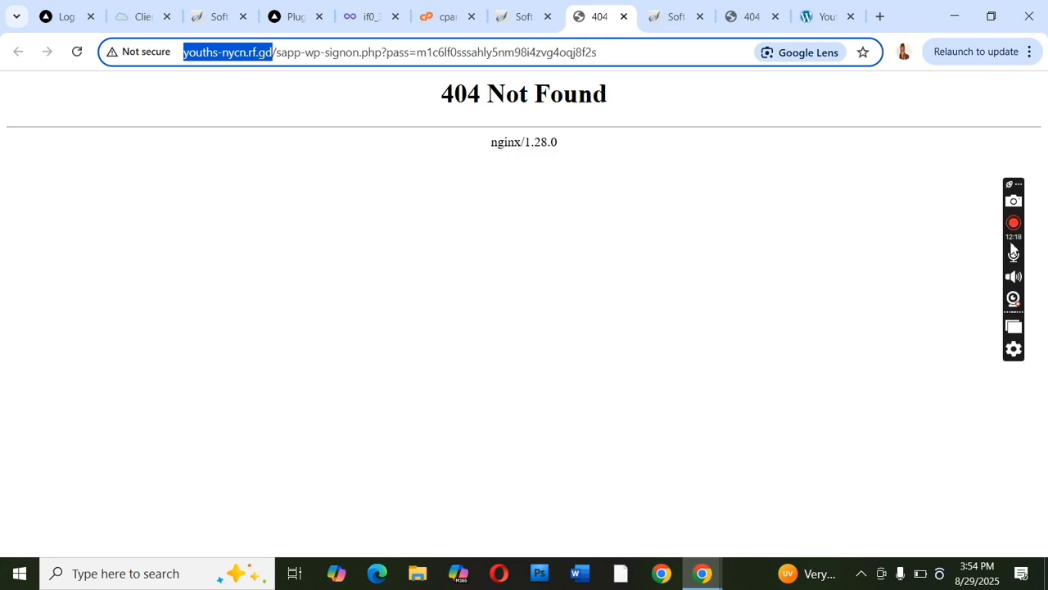
left_click(1016, 227)
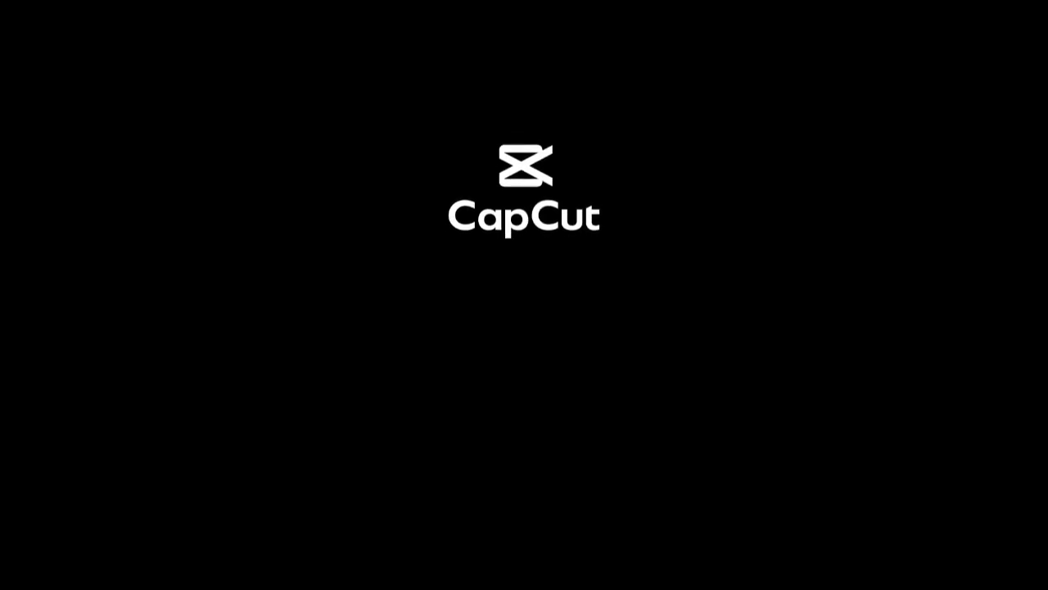